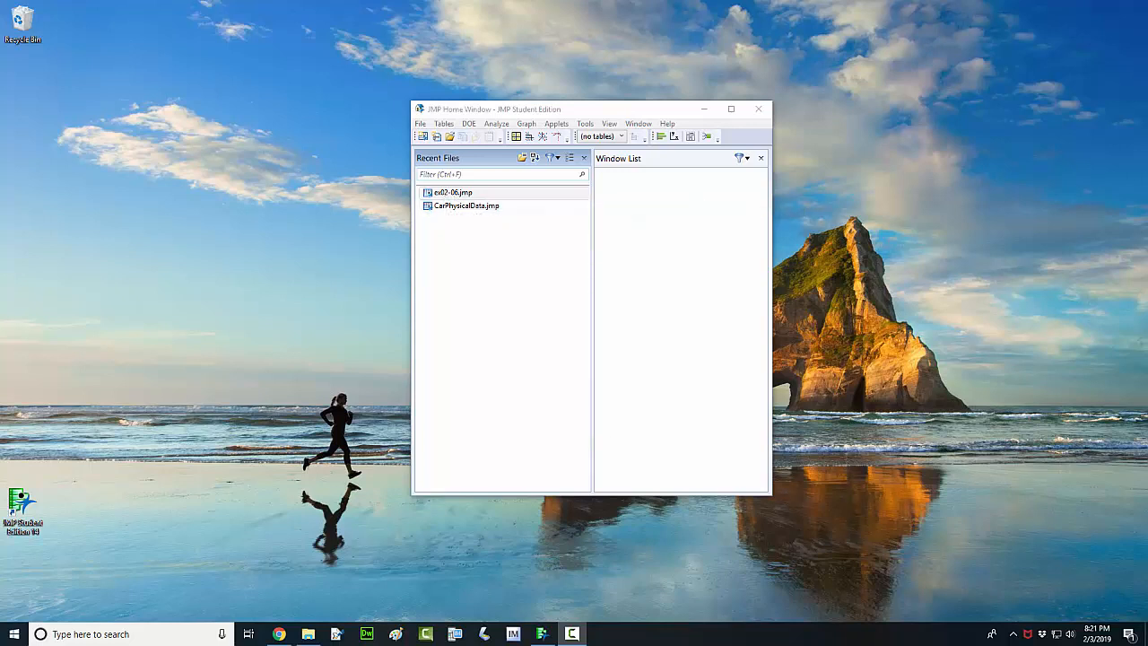
Step: Switch to the MindTap textbook in Chrome and read Example 2.5 on graduation rates, including its data and the Figure 2.6 dotplot
{"action": "left_click_drag", "start_coordinate": [1147, 162], "coordinate": [487, 2]}
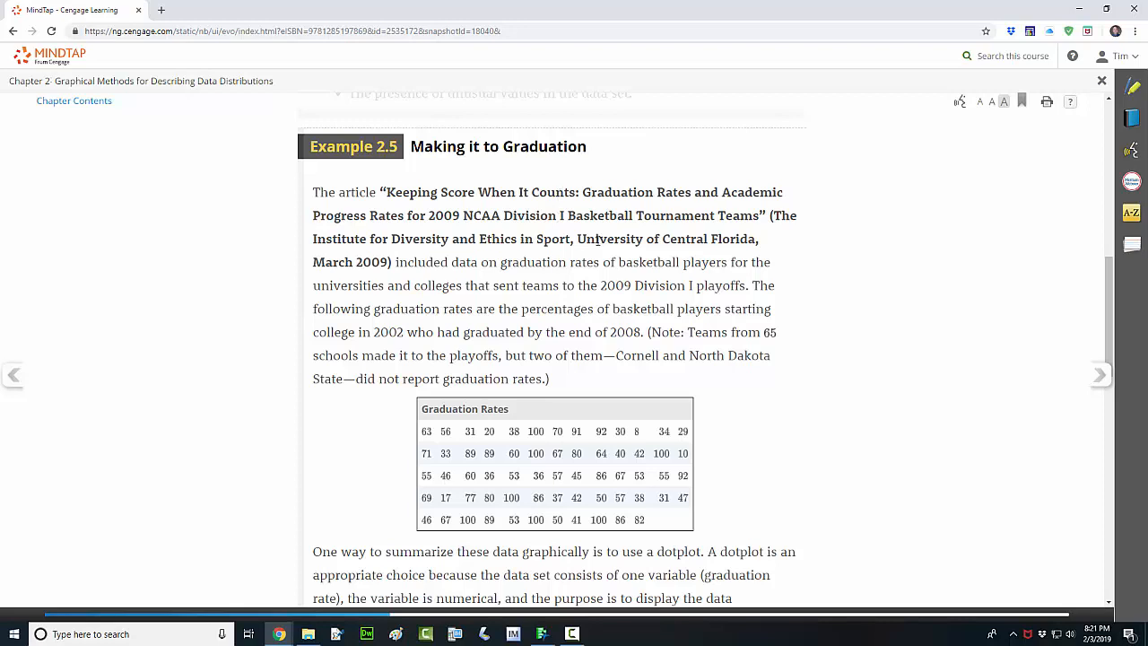
{"action": "left_click_drag", "start_coordinate": [393, 262], "coordinate": [781, 287]}
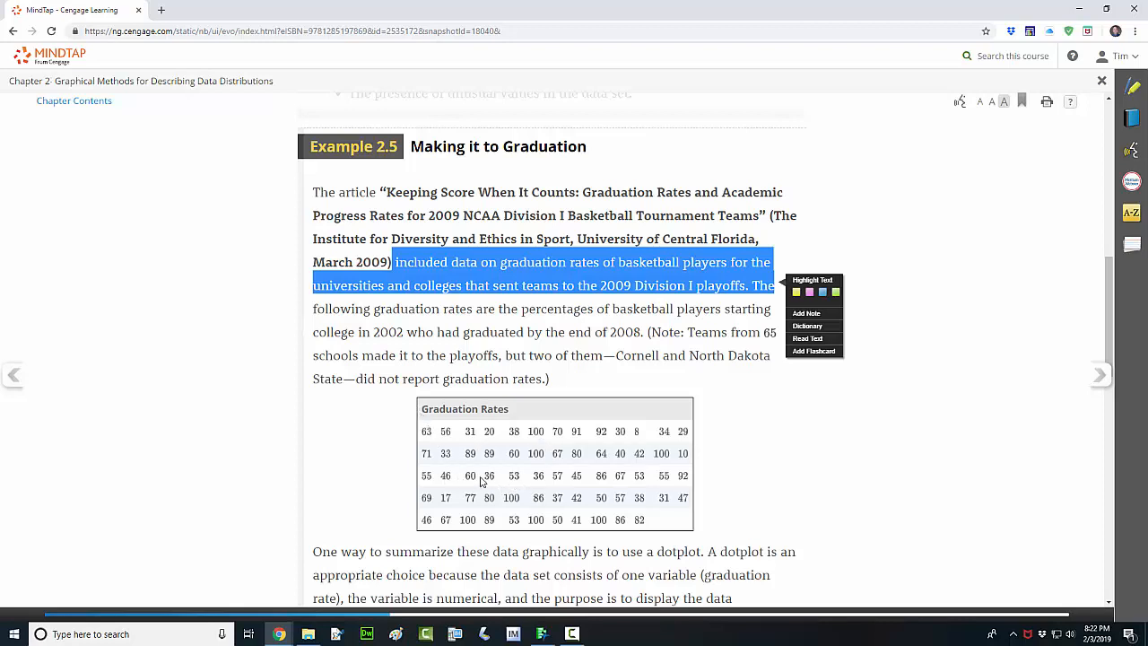
{"action": "scroll", "coordinate": [482, 482], "scroll_direction": "down", "scroll_amount": 2}
{"action": "scroll", "coordinate": [487, 474], "scroll_direction": "down", "scroll_amount": 2}
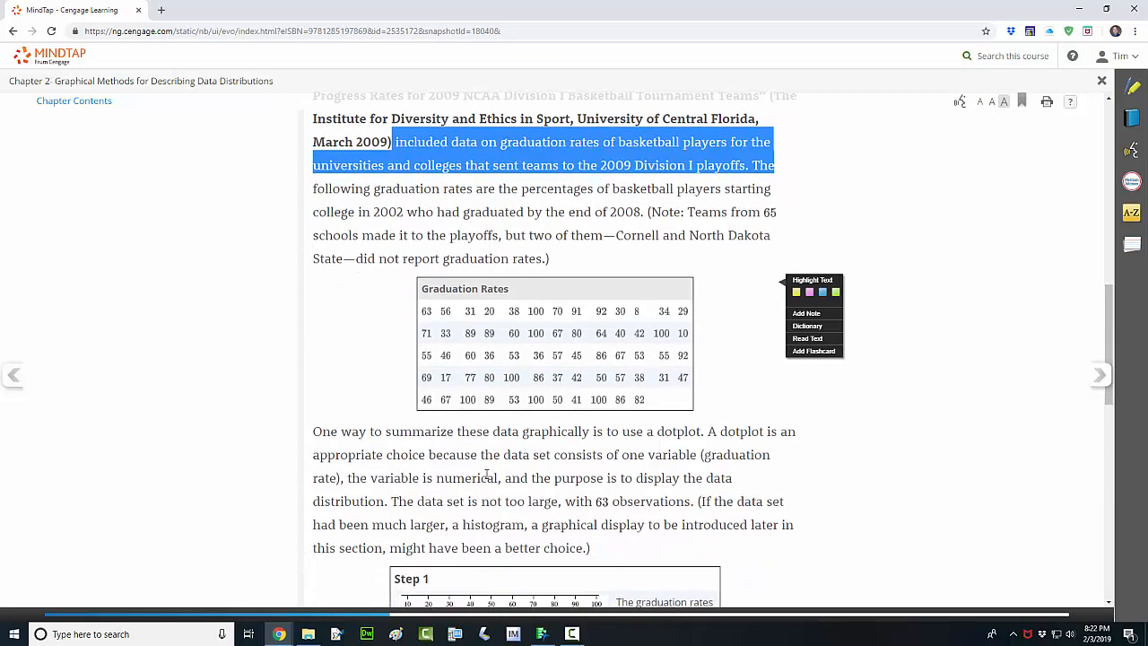
{"action": "scroll", "coordinate": [487, 476], "scroll_direction": "down", "scroll_amount": 6}
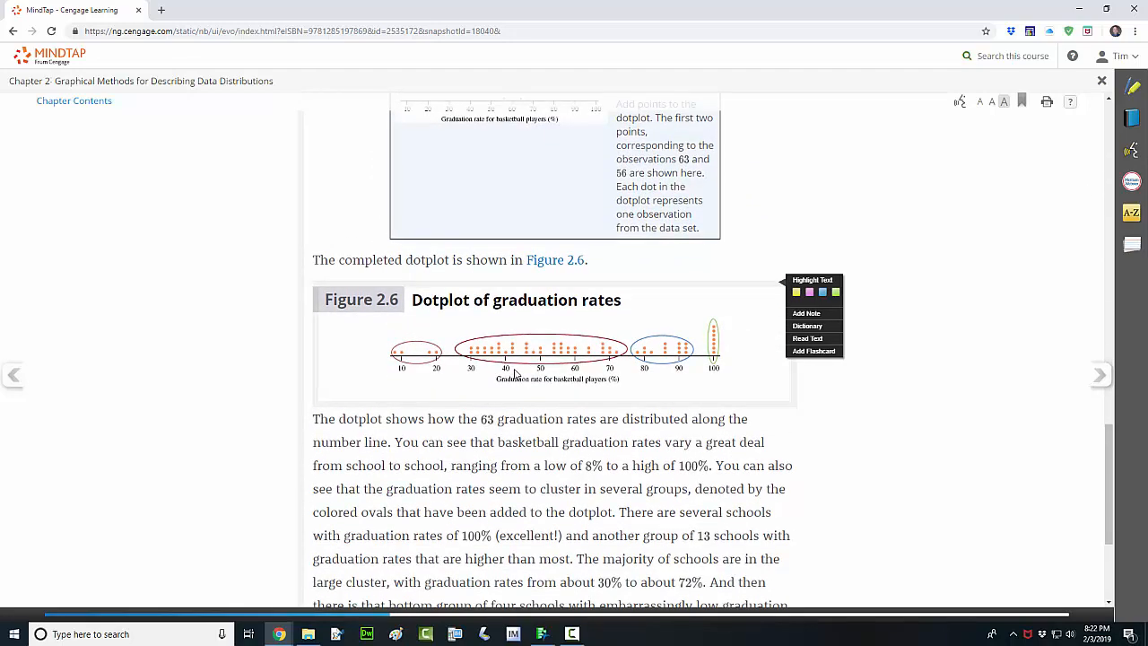
{"action": "scroll", "coordinate": [517, 372], "scroll_direction": "down", "scroll_amount": 2}
{"action": "scroll", "coordinate": [516, 375], "scroll_direction": "down", "scroll_amount": 2}
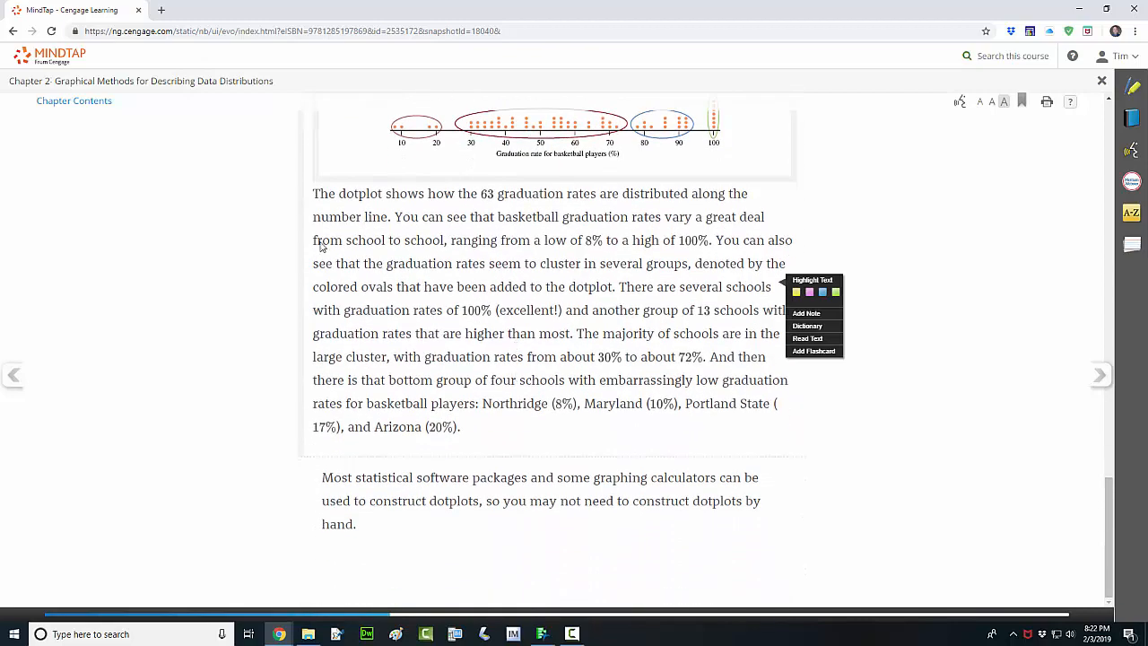
Step: Go to the textbook's next section and examine the Comparative Dotplots guidance and the Example 2.6 graduation rates table
{"action": "left_click", "coordinate": [1097, 377]}
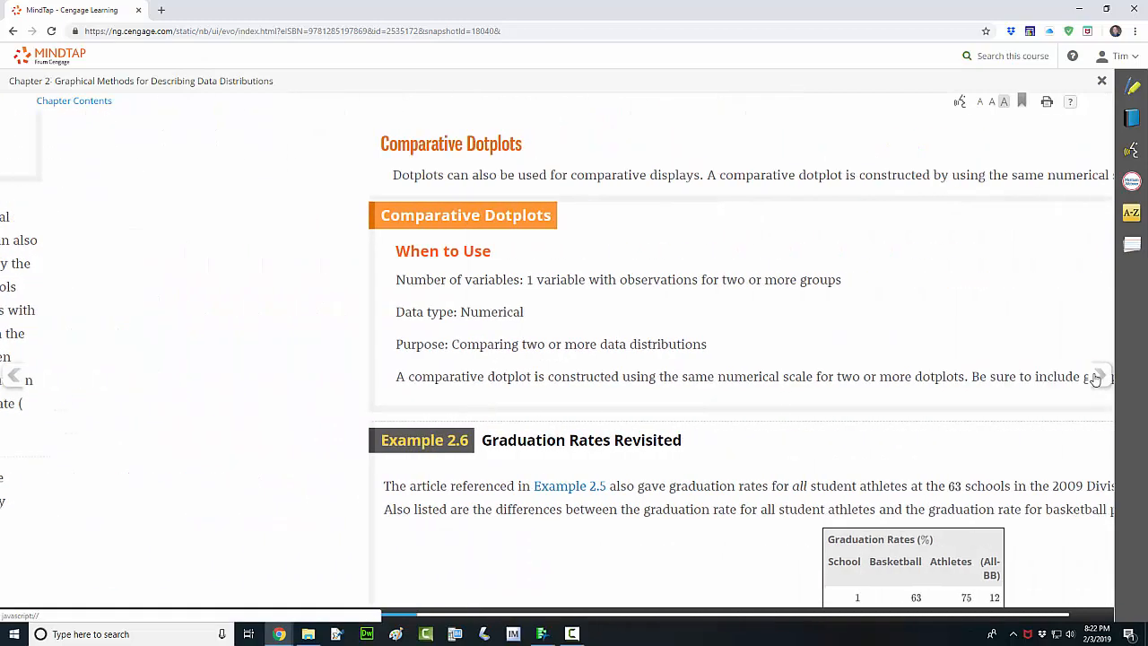
{"action": "scroll", "coordinate": [421, 361], "scroll_direction": "down", "scroll_amount": 3}
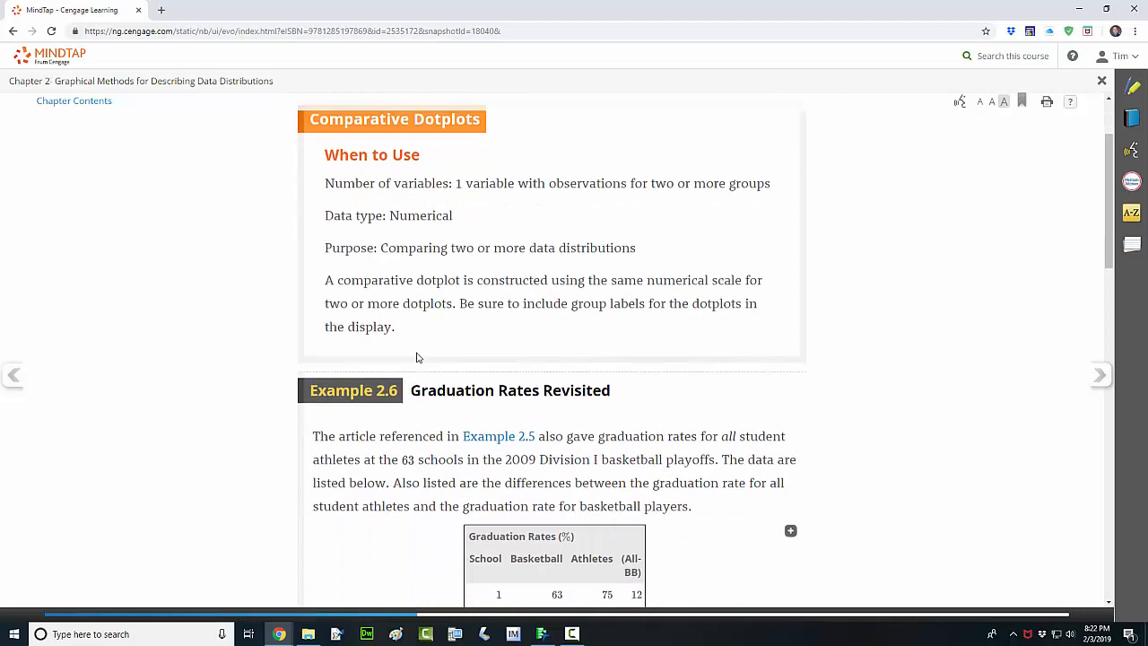
{"action": "scroll", "coordinate": [117, 357], "scroll_direction": "down", "scroll_amount": 2}
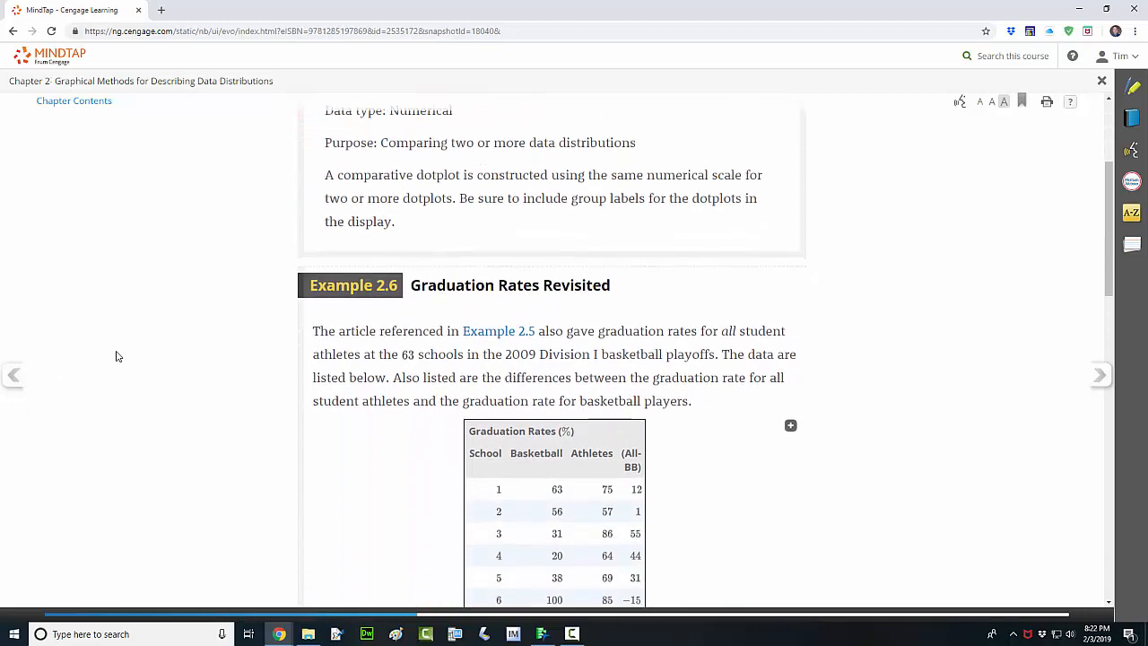
{"action": "scroll", "coordinate": [115, 356], "scroll_direction": "down", "scroll_amount": 1}
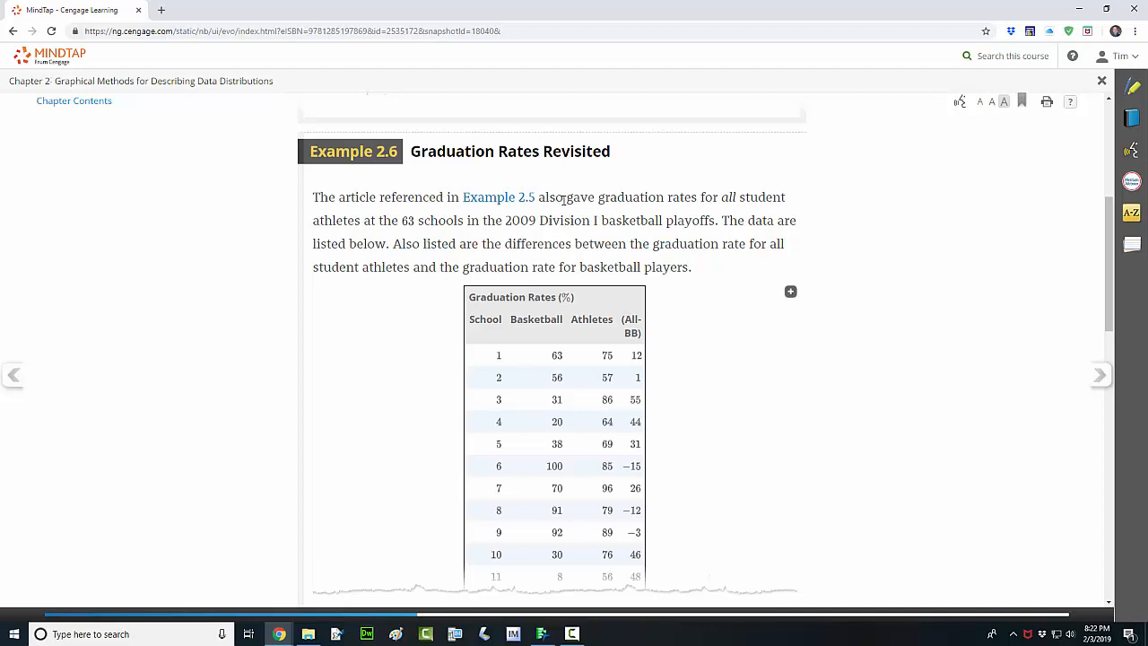
{"action": "left_click_drag", "start_coordinate": [563, 199], "coordinate": [696, 277]}
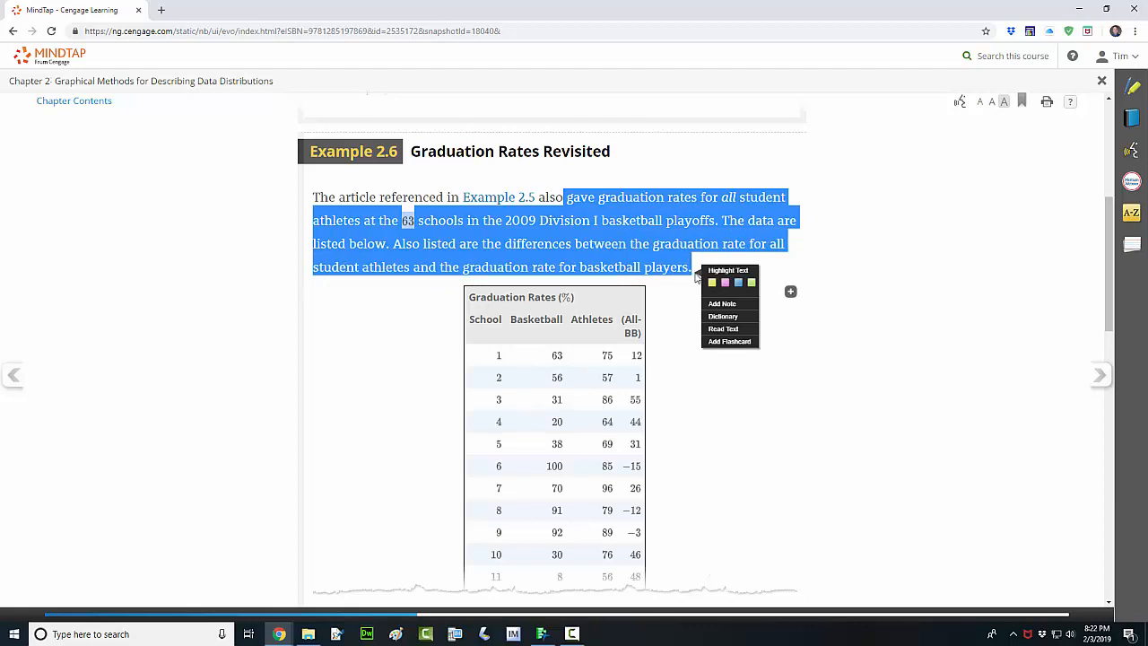
{"action": "left_click", "coordinate": [801, 248]}
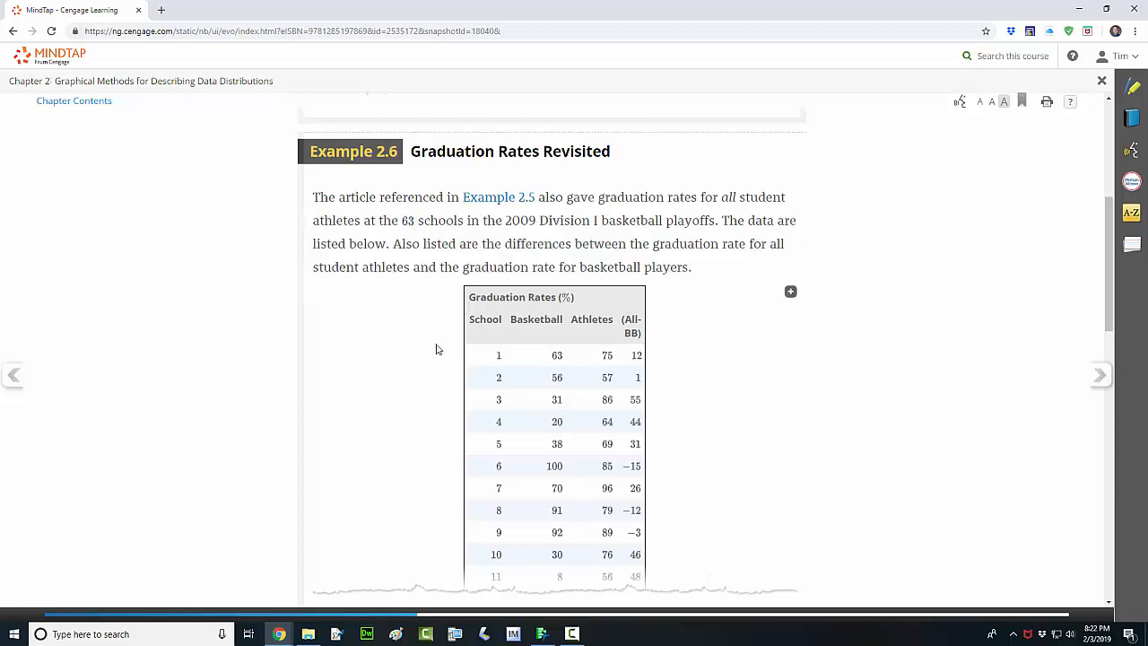
{"action": "scroll", "coordinate": [353, 388], "scroll_direction": "down", "scroll_amount": 2}
{"action": "scroll", "coordinate": [353, 389], "scroll_direction": "down", "scroll_amount": 3}
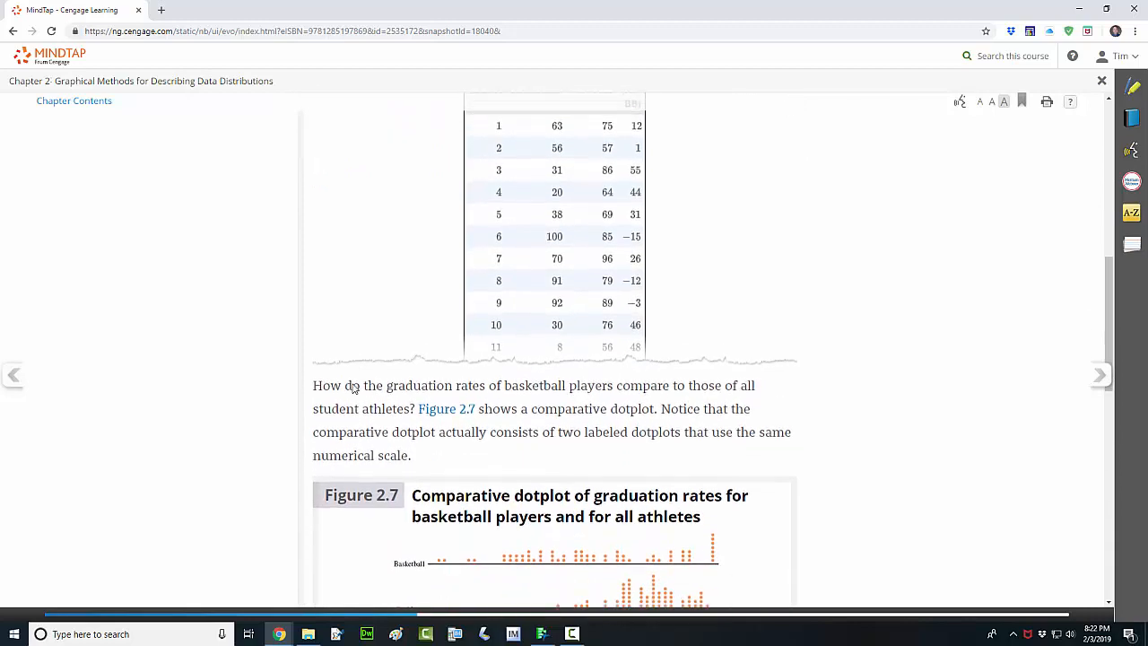
{"action": "scroll", "coordinate": [353, 388], "scroll_direction": "up", "scroll_amount": 1}
{"action": "scroll", "coordinate": [477, 372], "scroll_direction": "up", "scroll_amount": 1}
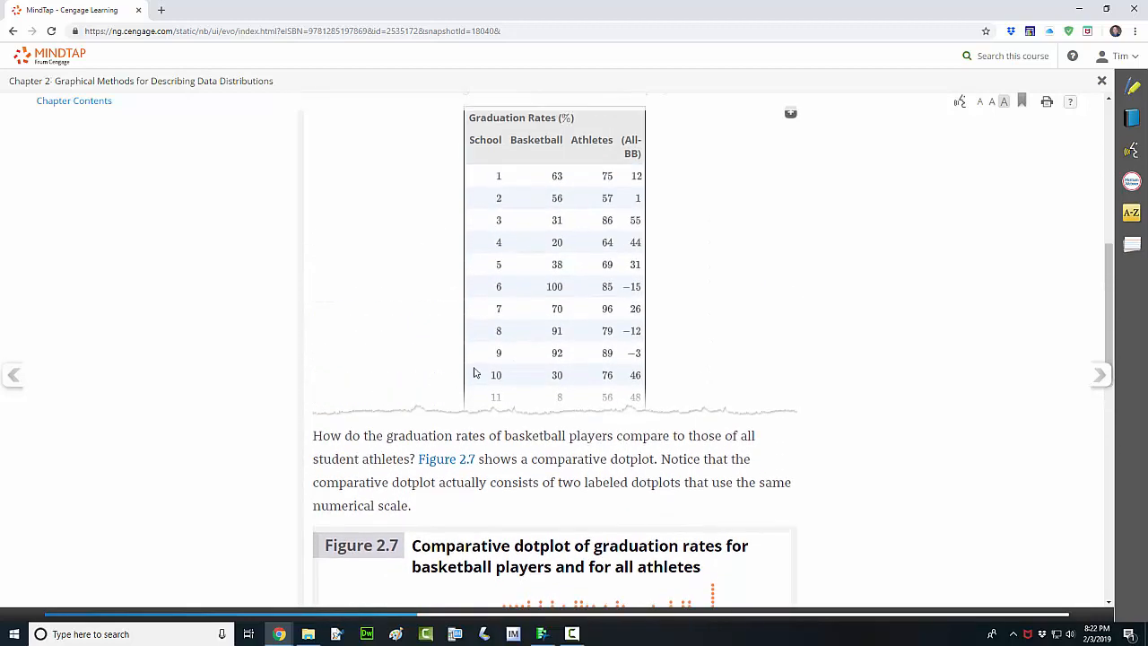
{"action": "scroll", "coordinate": [501, 364], "scroll_direction": "up", "scroll_amount": 2}
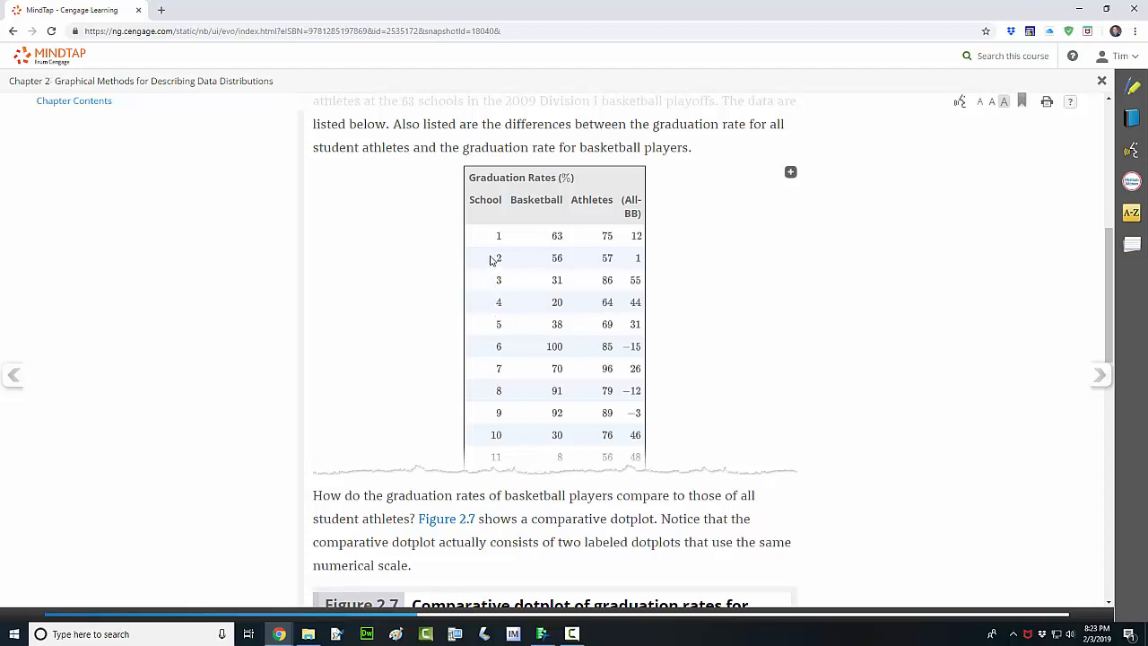
{"action": "scroll", "coordinate": [490, 260], "scroll_direction": "up", "scroll_amount": 2}
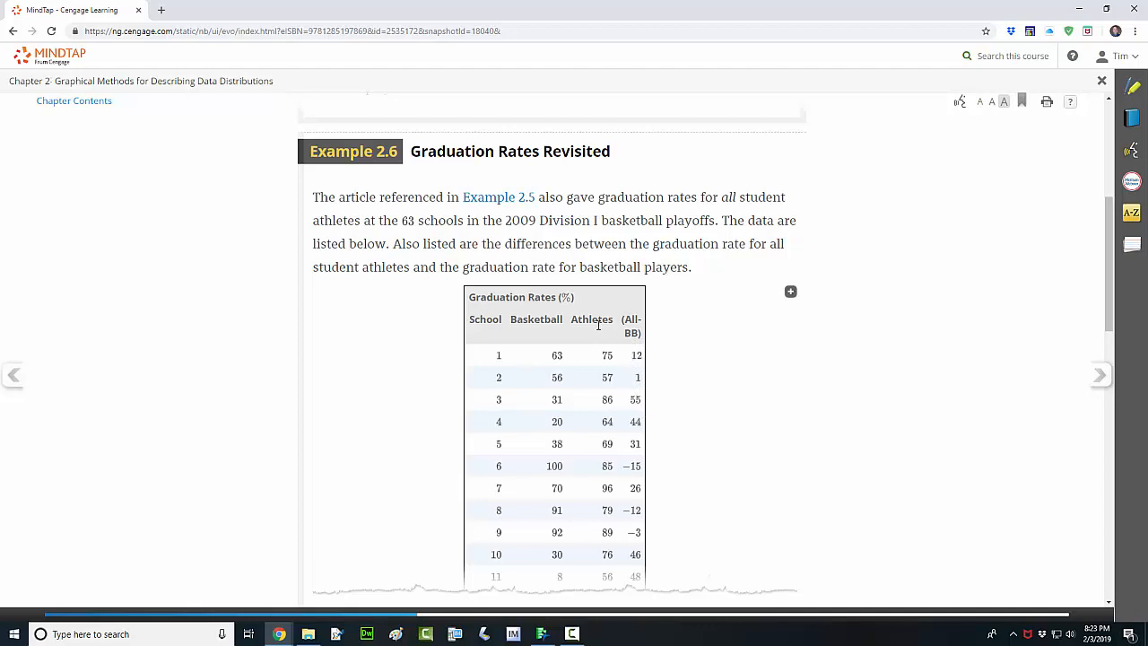
Step: Examine the Figure 2.7 comparative dotplot and the paragraph comparing basketball players with all student athletes
{"action": "scroll", "coordinate": [598, 332], "scroll_direction": "down", "scroll_amount": 3}
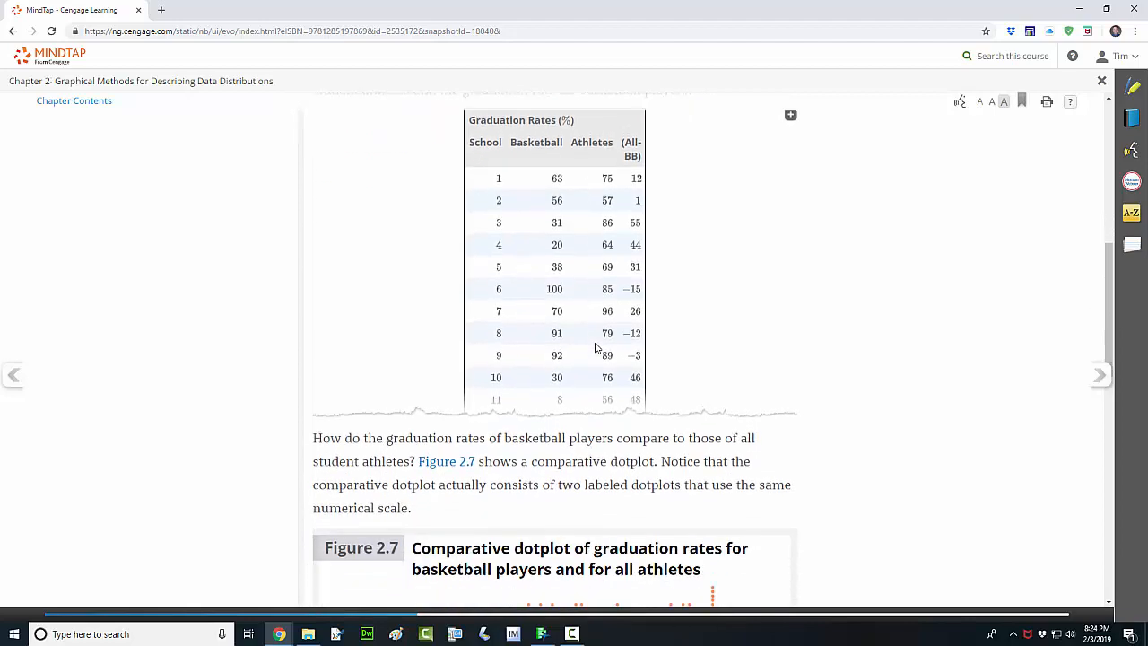
{"action": "scroll", "coordinate": [597, 350], "scroll_direction": "down", "scroll_amount": 4}
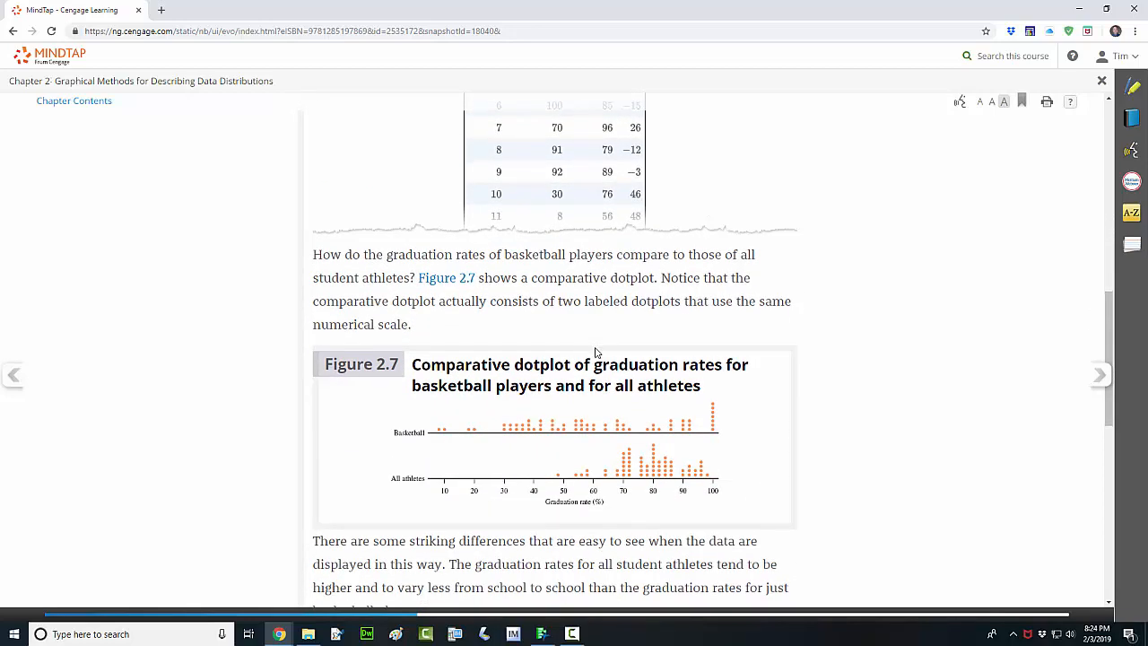
{"action": "scroll", "coordinate": [591, 353], "scroll_direction": "down", "scroll_amount": 1}
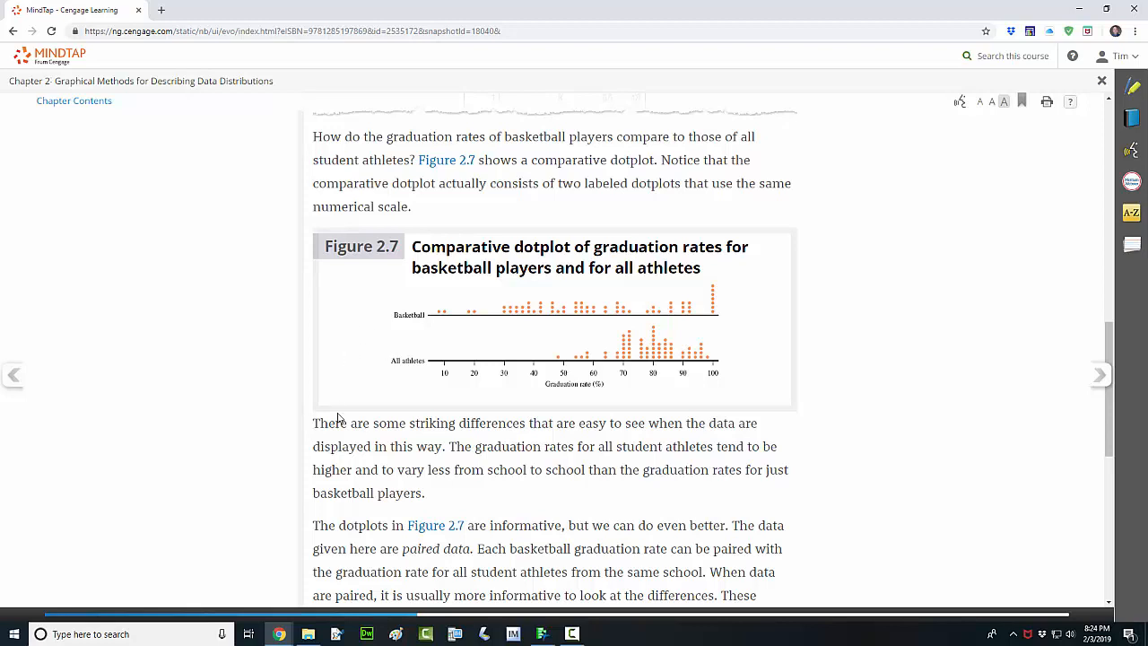
{"action": "left_click_drag", "start_coordinate": [321, 427], "coordinate": [383, 491]}
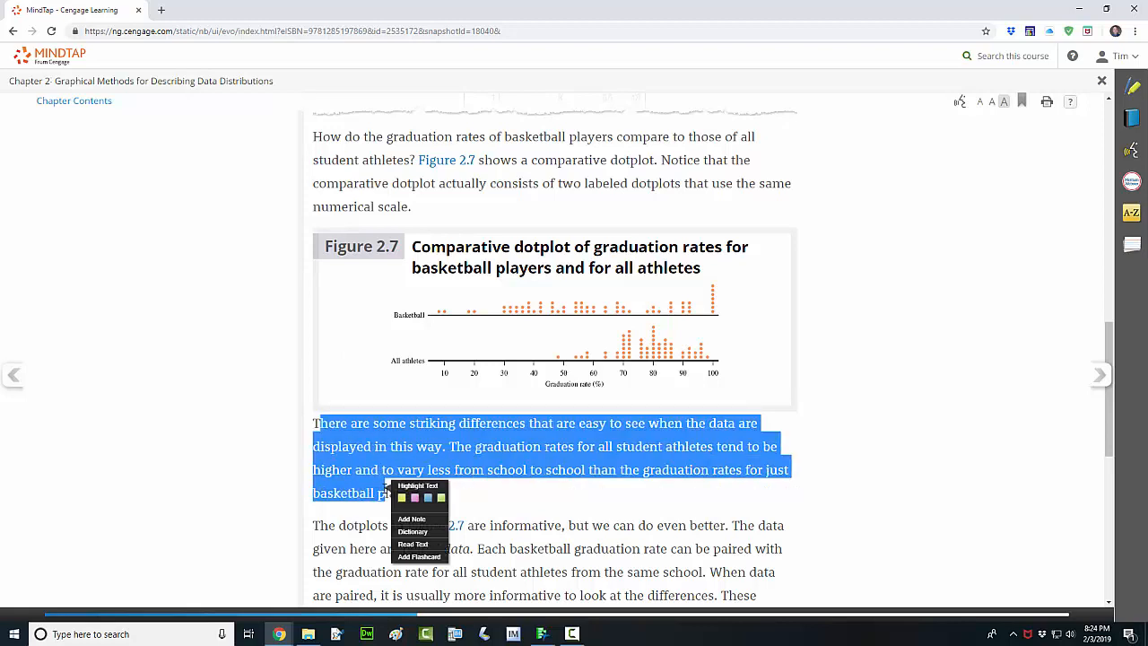
{"action": "left_click", "coordinate": [386, 492]}
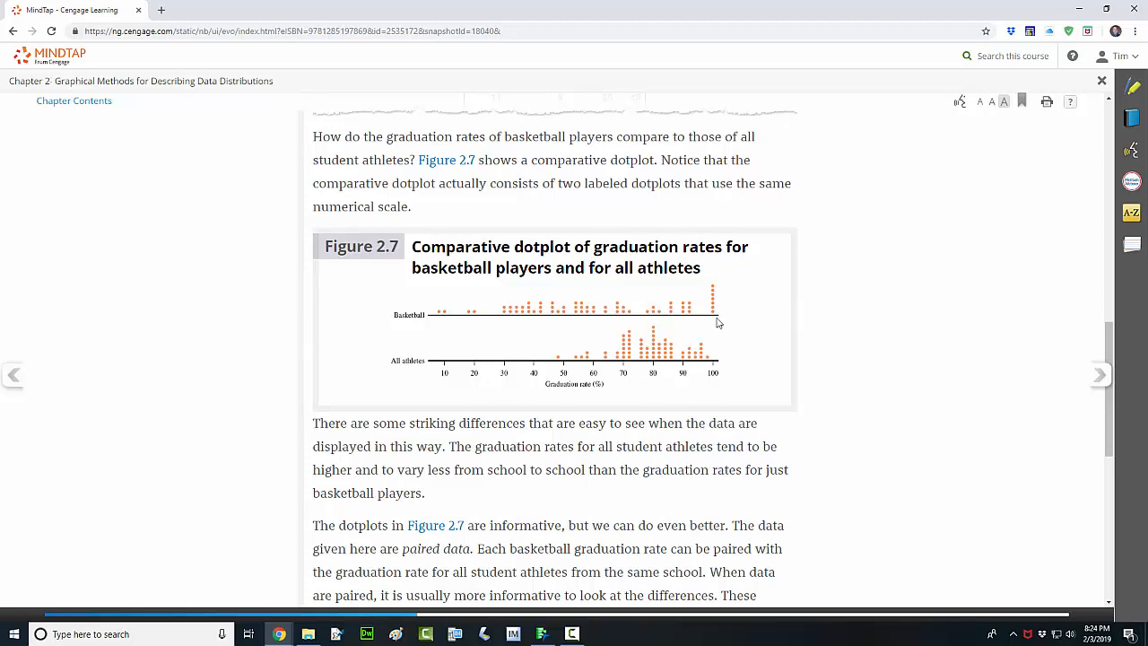
{"action": "scroll", "coordinate": [654, 337], "scroll_direction": "down", "scroll_amount": 1}
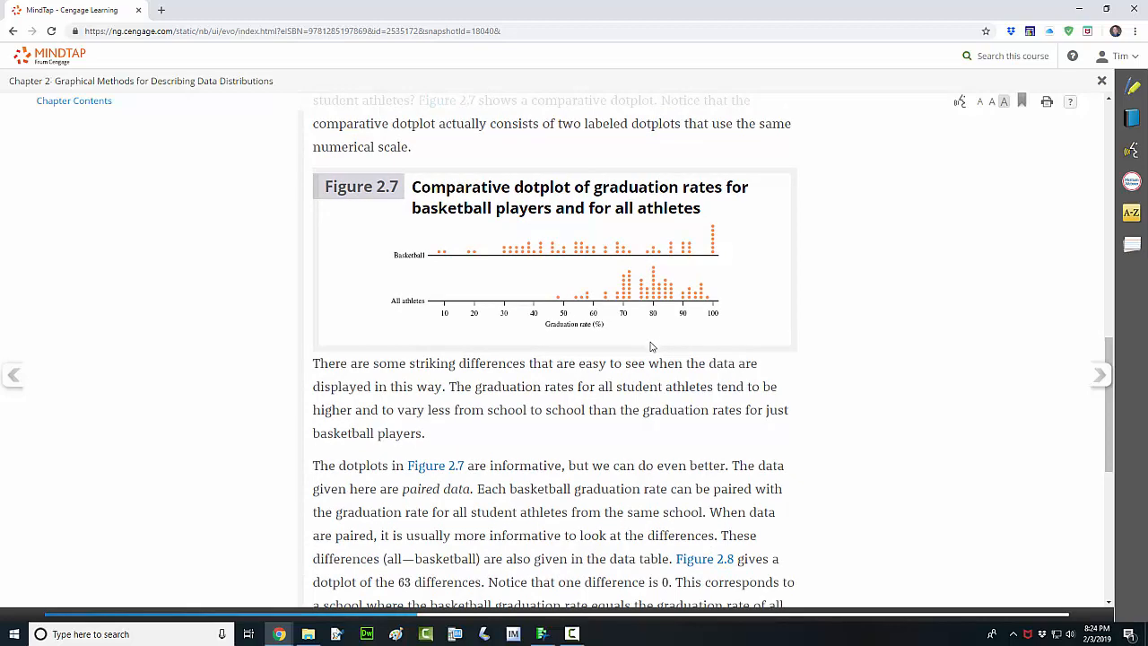
Step: Switch to JMP, open the recent data file ex02-06.jmp and start Graph Builder on it
{"action": "left_click", "coordinate": [1078, 9]}
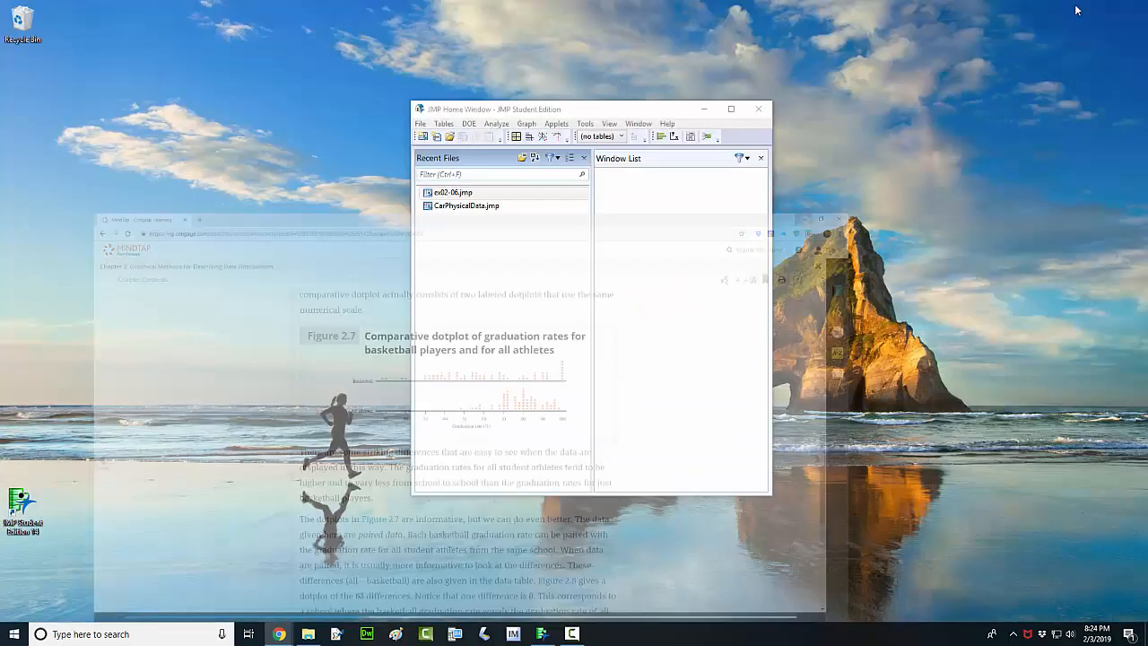
{"action": "double_click", "coordinate": [448, 193]}
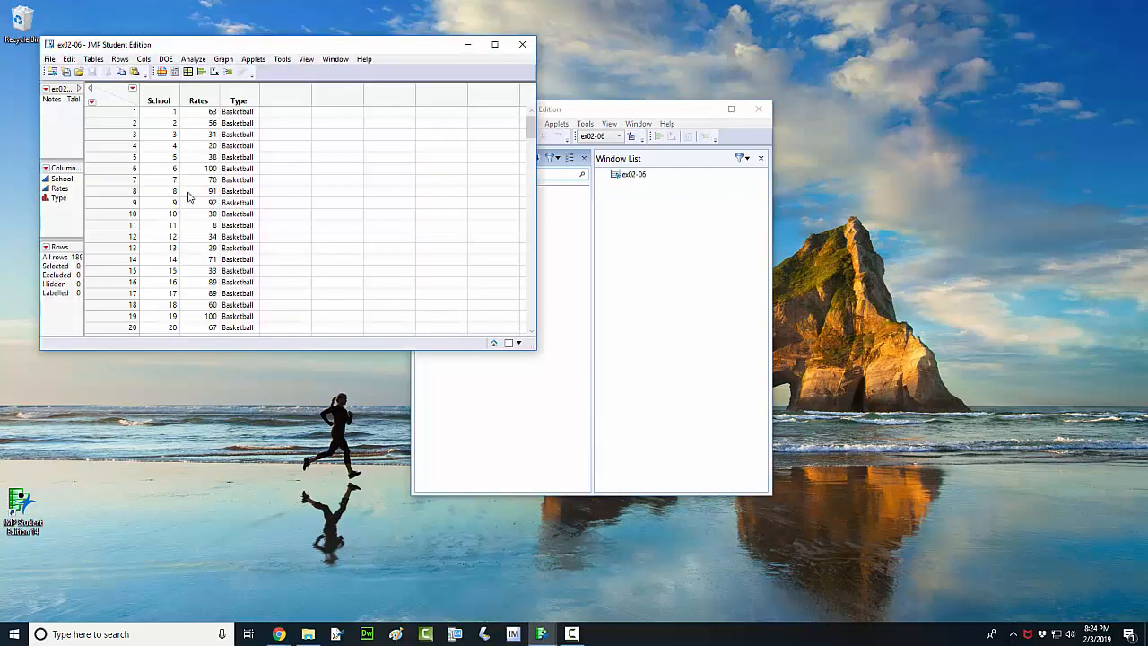
{"action": "left_click", "coordinate": [230, 63]}
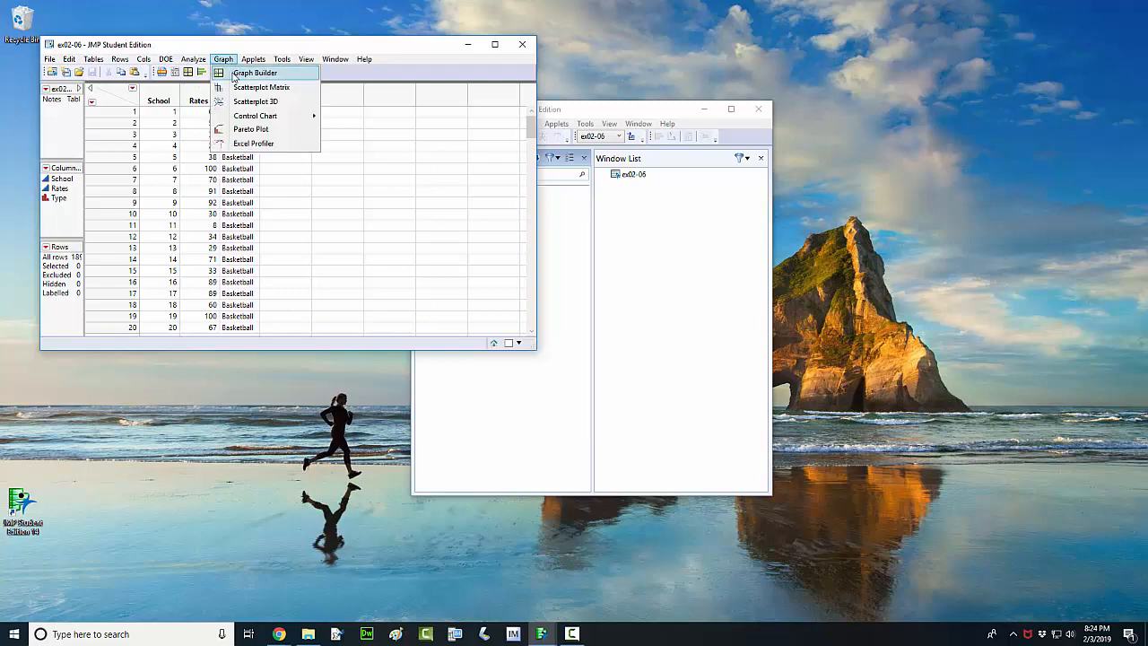
{"action": "left_click", "coordinate": [234, 75]}
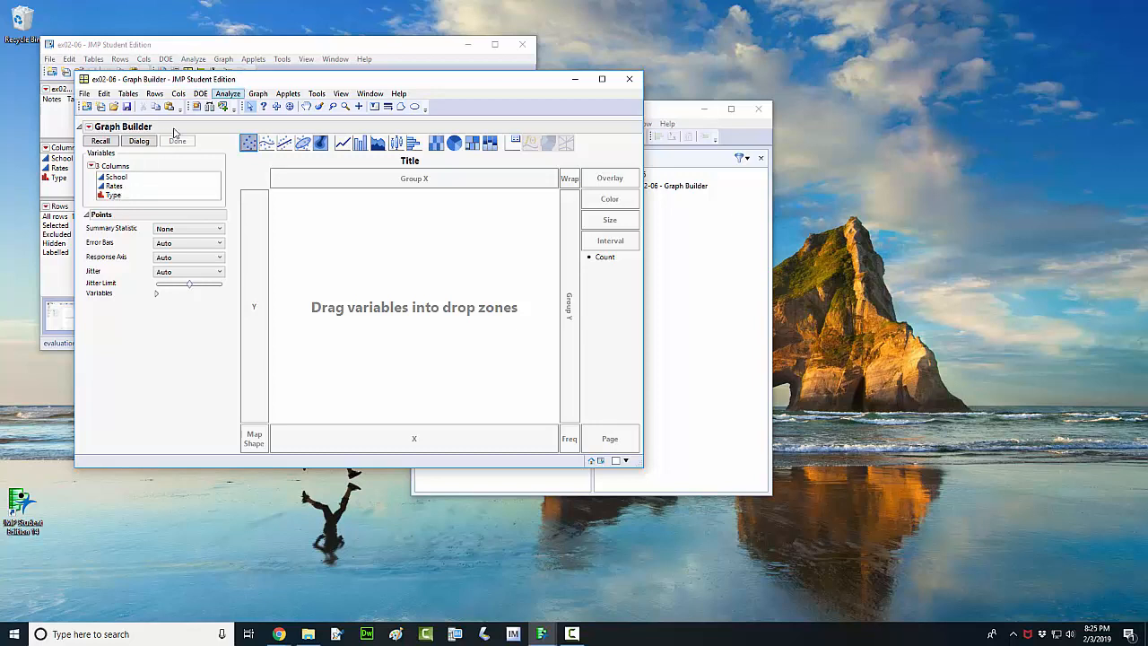
Step: Assign Type to the graph's Y axis and Rates to its X axis
{"action": "left_click", "coordinate": [113, 196]}
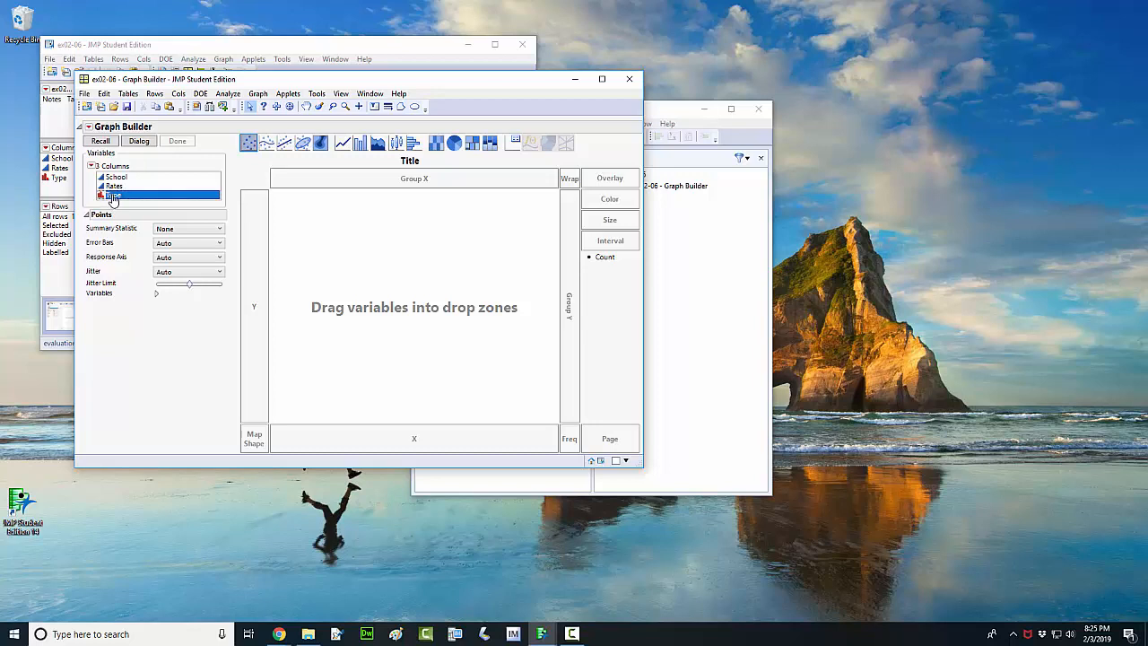
{"action": "left_click_drag", "start_coordinate": [115, 199], "coordinate": [255, 294]}
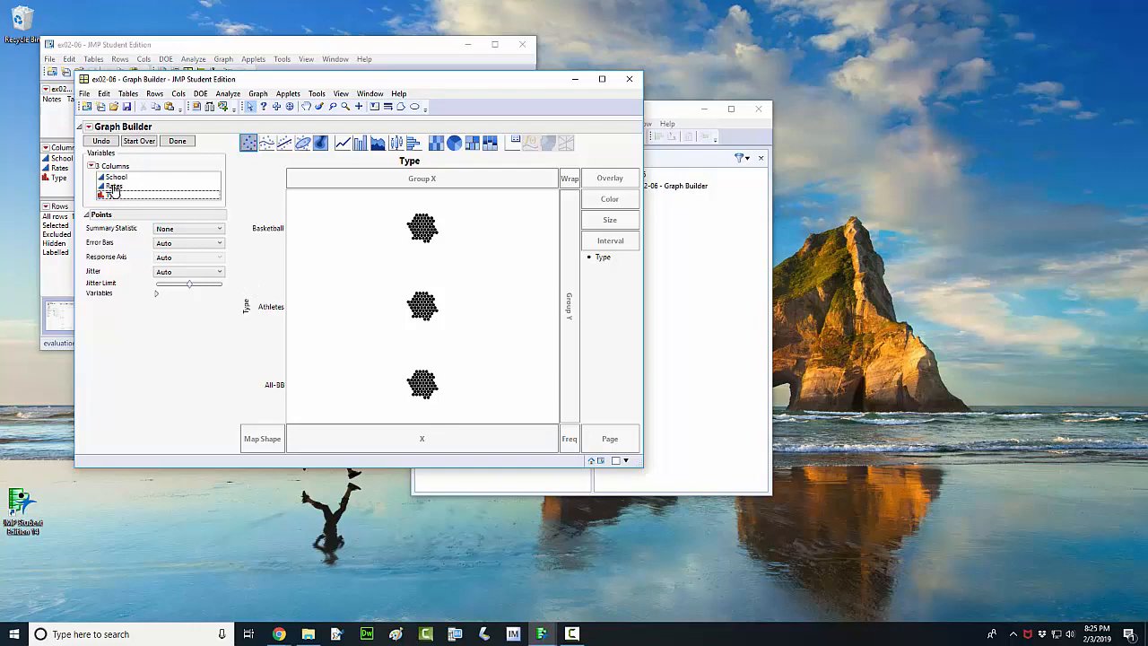
{"action": "left_click_drag", "start_coordinate": [114, 192], "coordinate": [361, 446]}
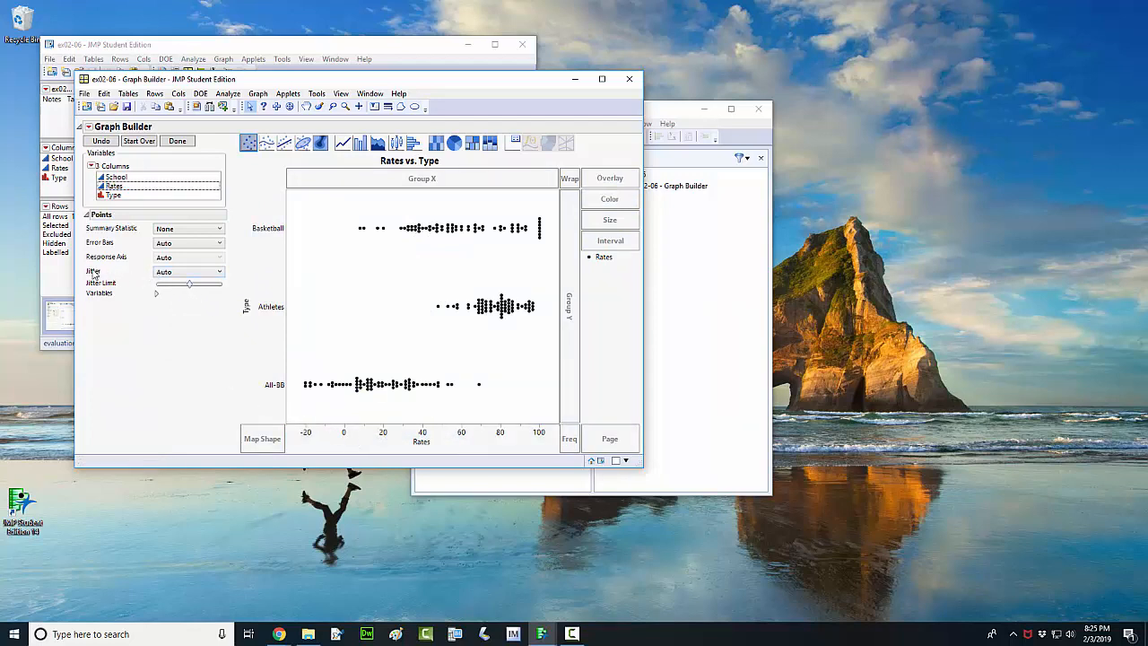
Step: Set the points' jitter to Positive Grid and color the dots by Type
{"action": "left_click", "coordinate": [175, 273]}
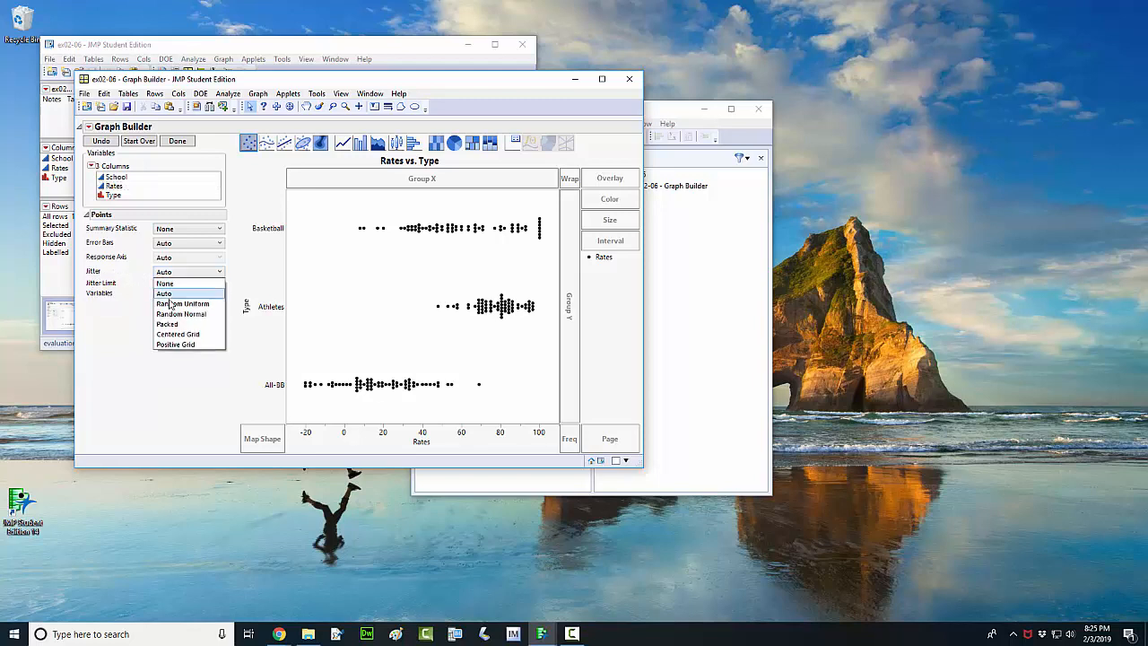
{"action": "left_click", "coordinate": [167, 346]}
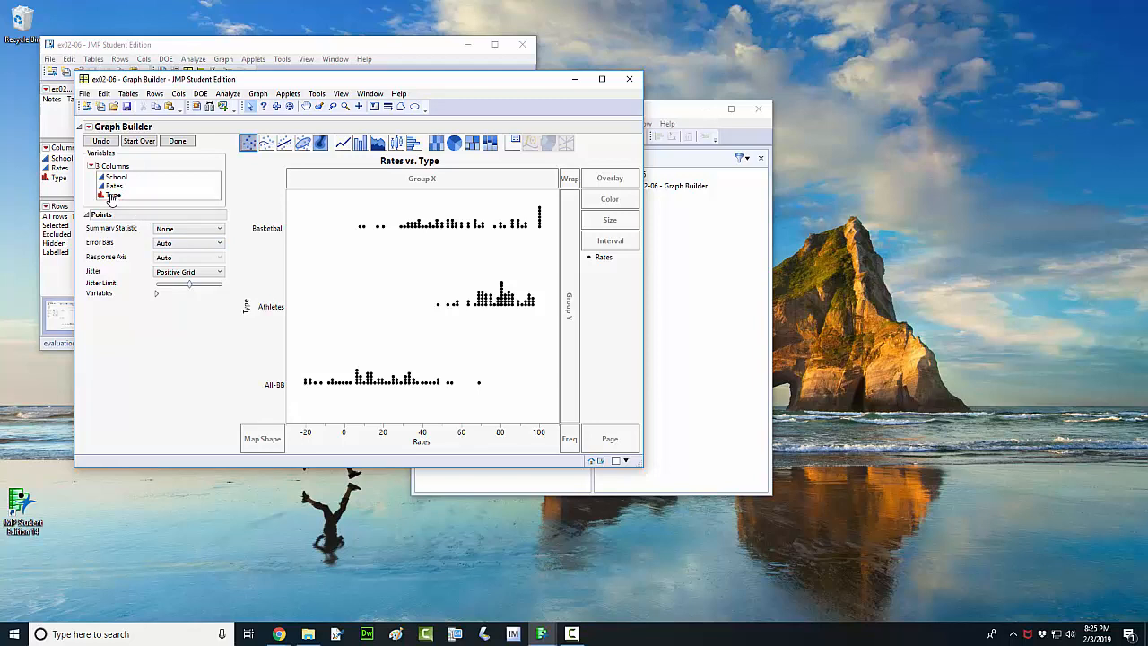
{"action": "left_click_drag", "start_coordinate": [111, 199], "coordinate": [604, 200]}
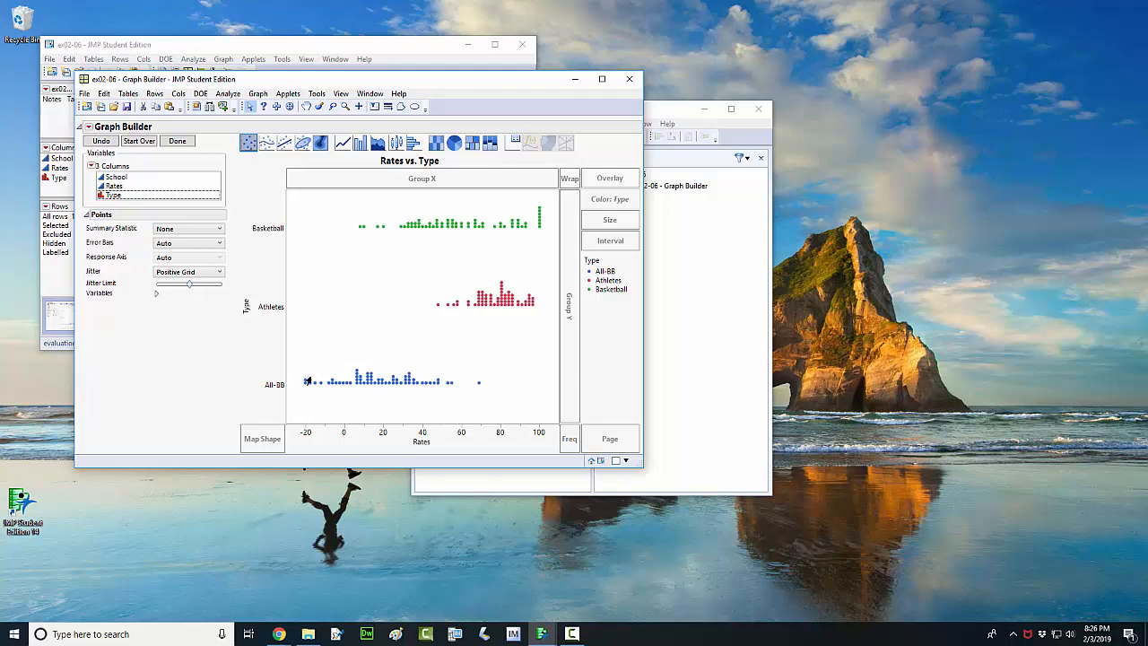
Step: Bring the ex02-06 data table to the front, enlarge its window and locate the first All-BB row
{"action": "left_click", "coordinate": [372, 48]}
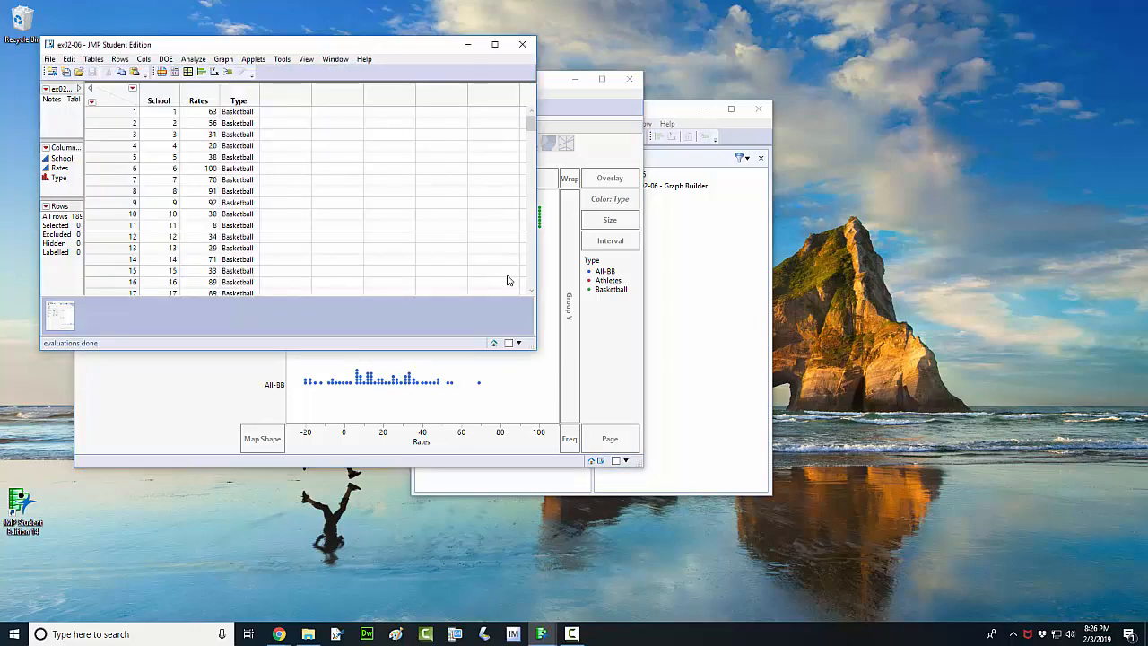
{"action": "left_click_drag", "start_coordinate": [530, 342], "coordinate": [673, 460]}
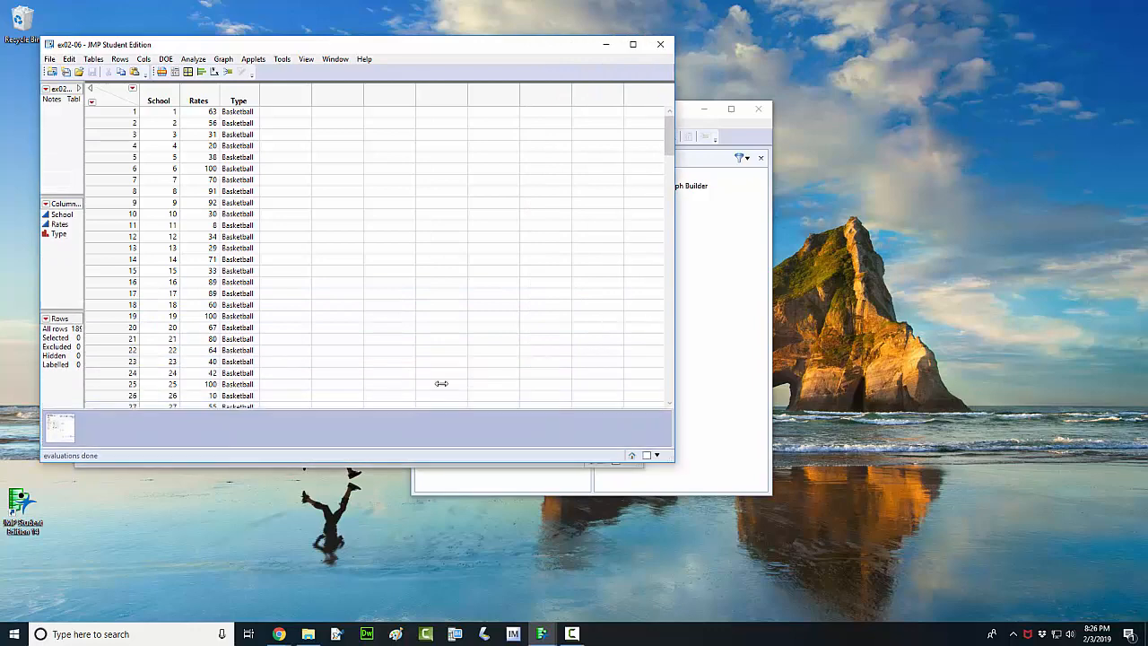
{"action": "scroll", "coordinate": [273, 306], "scroll_direction": "down", "scroll_amount": 13}
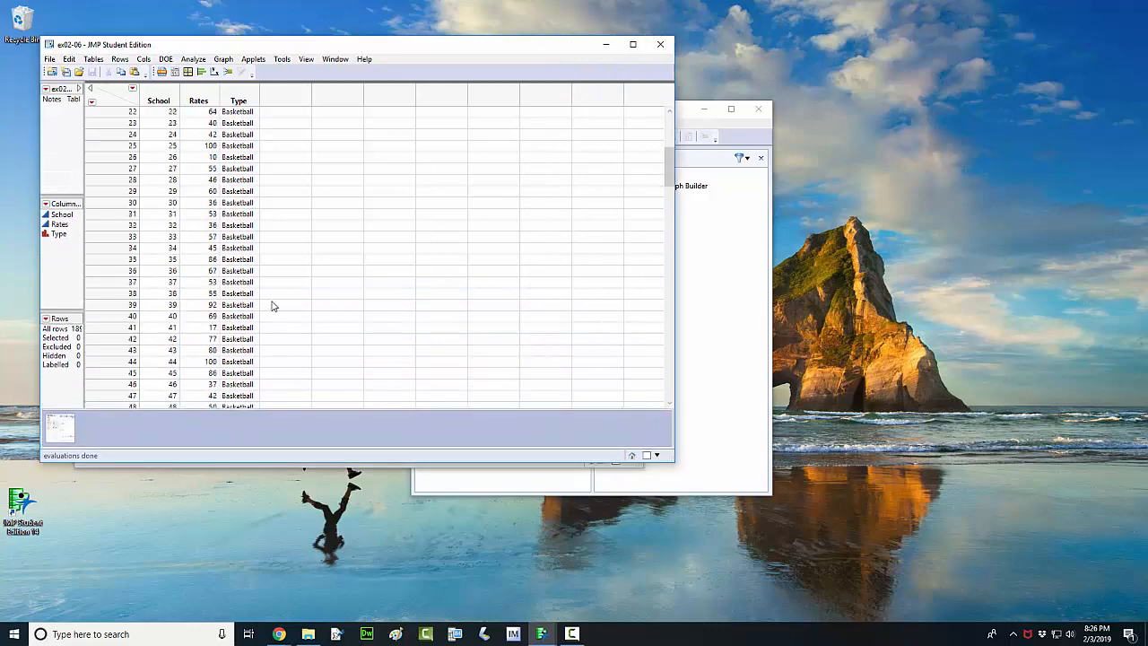
{"action": "scroll", "coordinate": [274, 306], "scroll_direction": "down", "scroll_amount": 13}
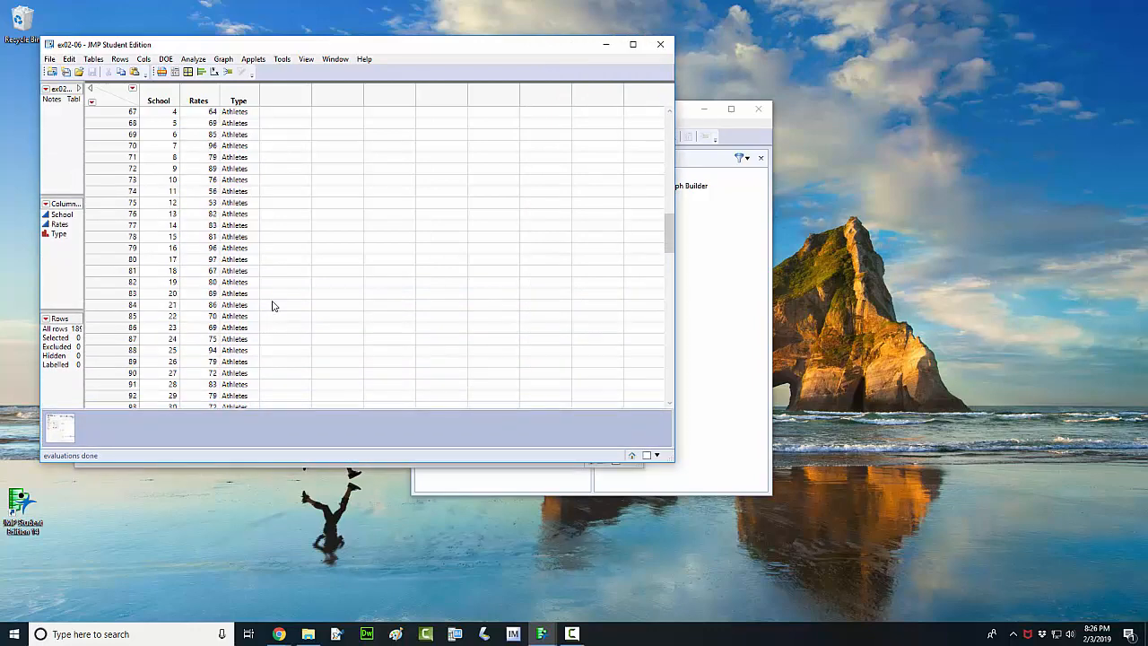
{"action": "scroll", "coordinate": [274, 306], "scroll_direction": "down", "scroll_amount": 15}
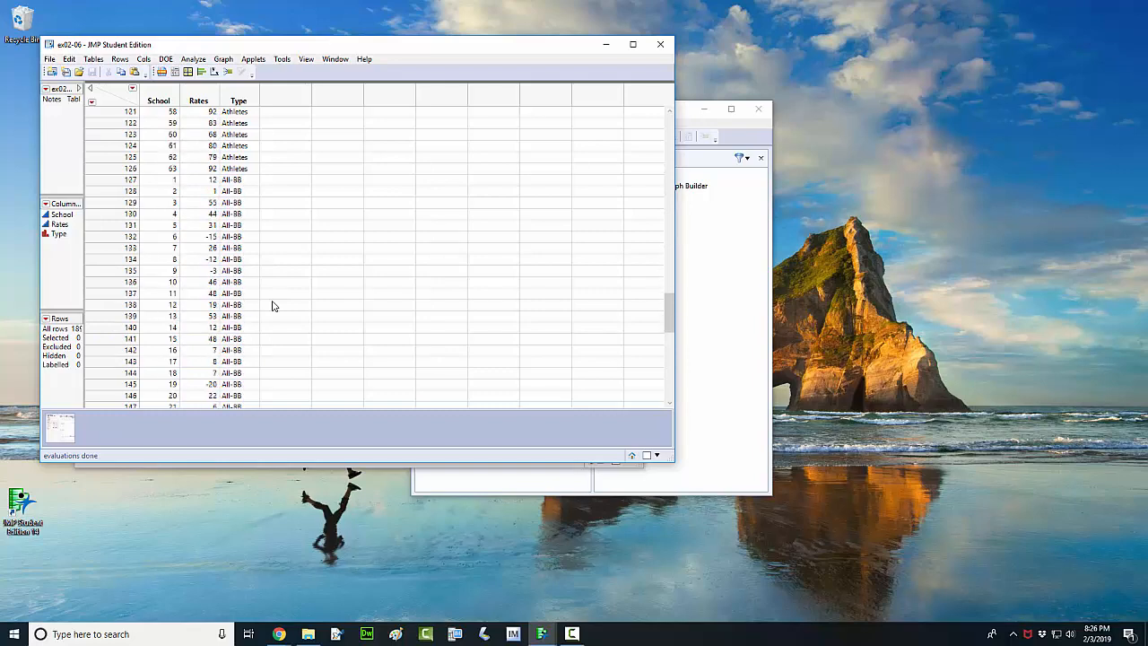
Step: Exclude all the All-BB rows, 127 through 189, from the analysis in the data table
{"action": "left_click", "coordinate": [226, 149]}
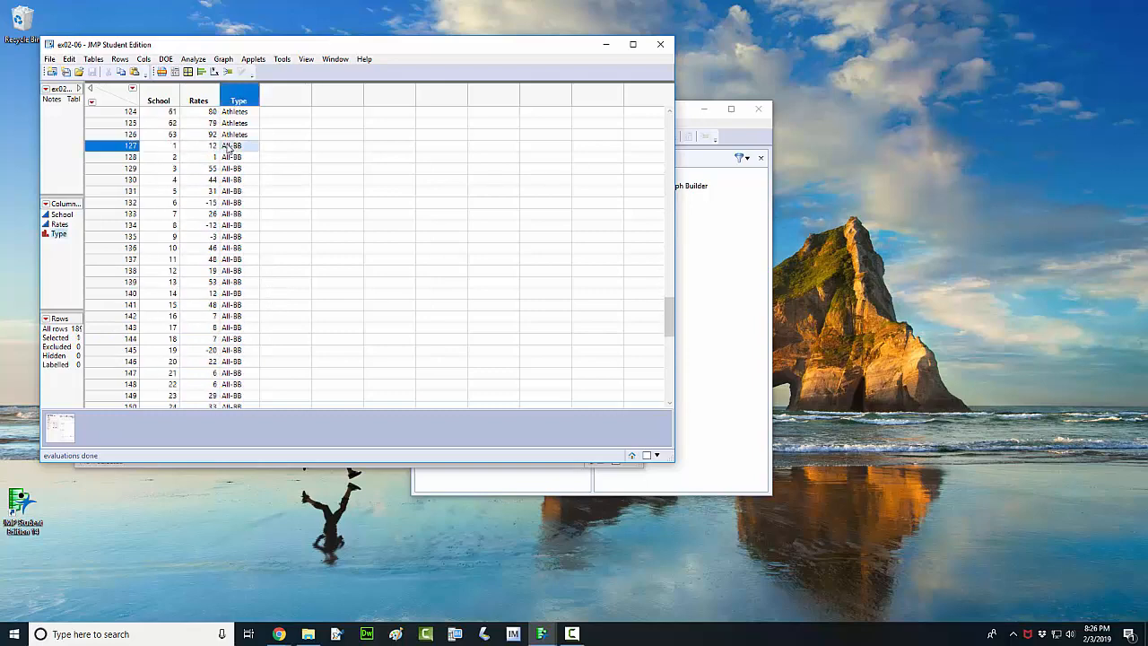
{"action": "left_click_drag", "start_coordinate": [114, 147], "coordinate": [249, 417]}
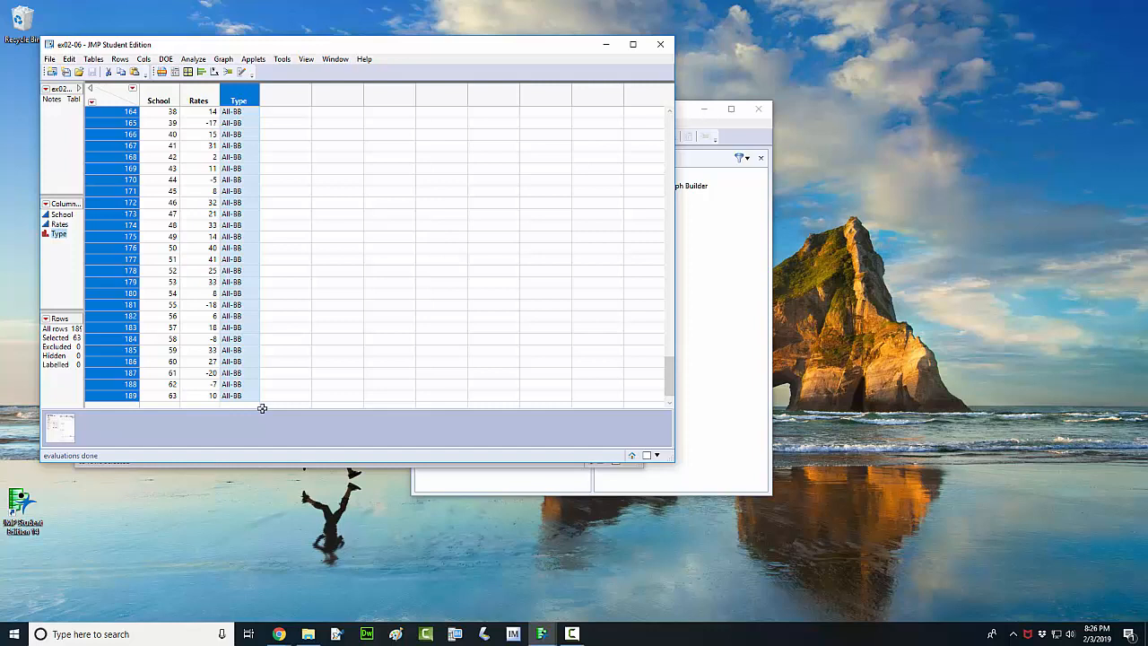
{"action": "right_click", "coordinate": [238, 247]}
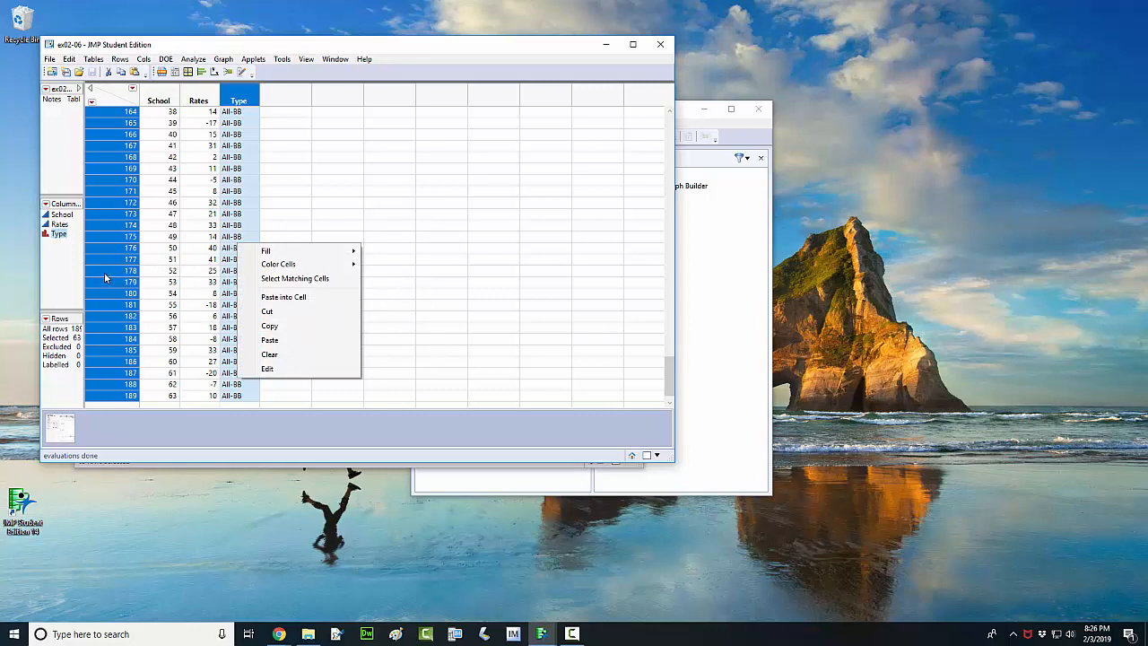
{"action": "left_click", "coordinate": [105, 273]}
{"action": "right_click", "coordinate": [104, 278]}
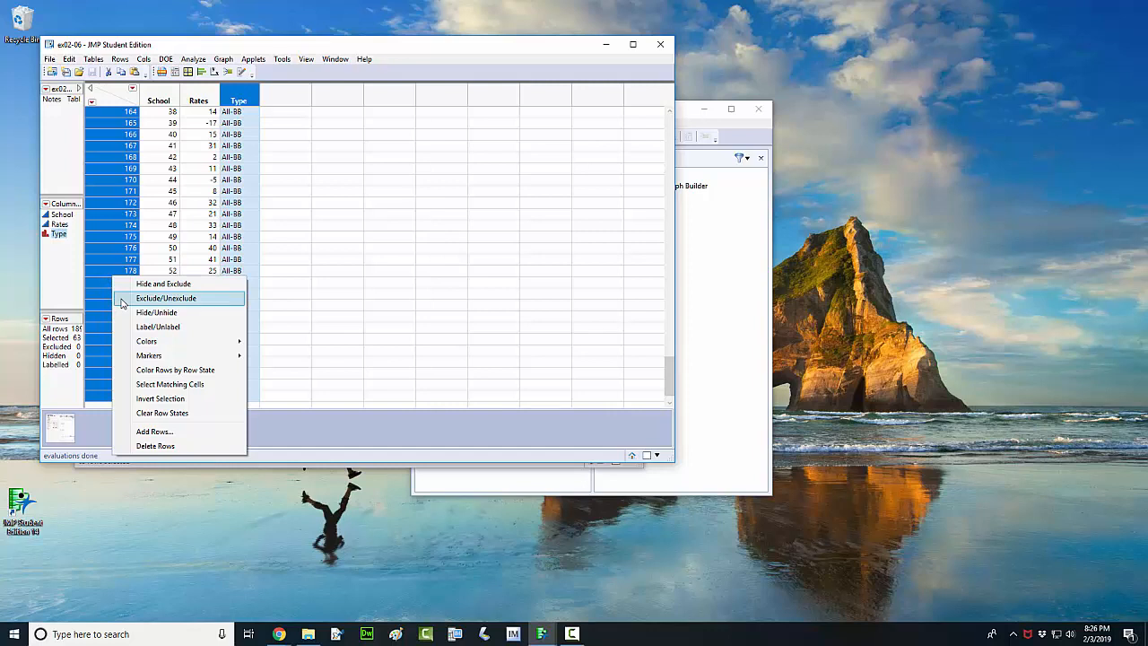
{"action": "left_click", "coordinate": [166, 298]}
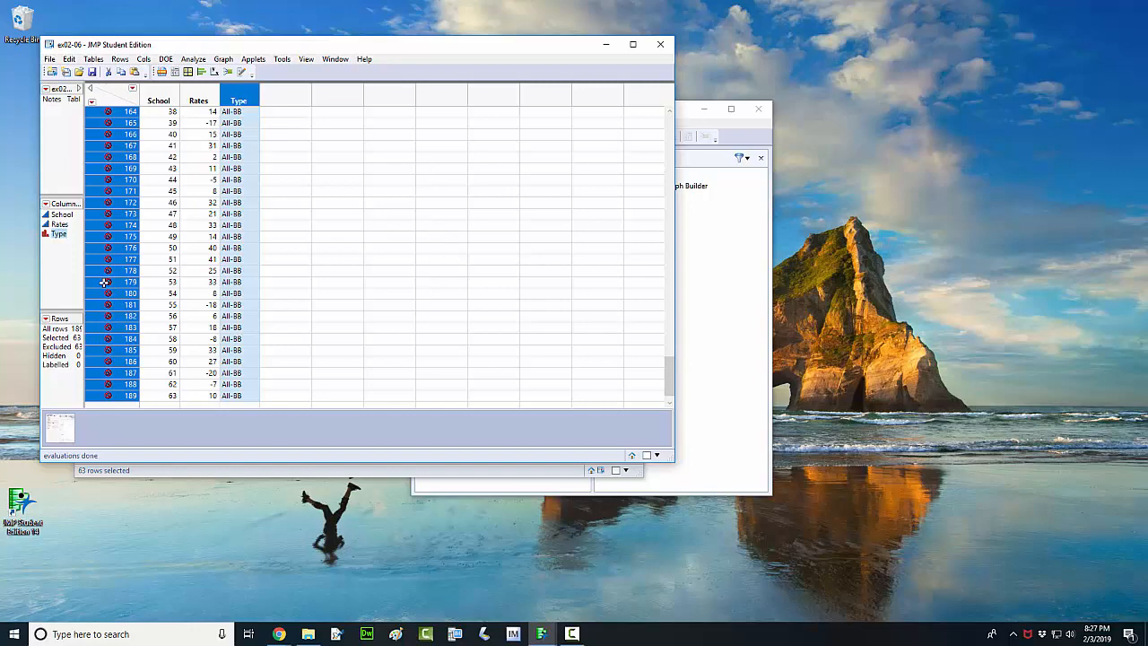
{"action": "scroll", "coordinate": [107, 286], "scroll_direction": "up", "scroll_amount": 6}
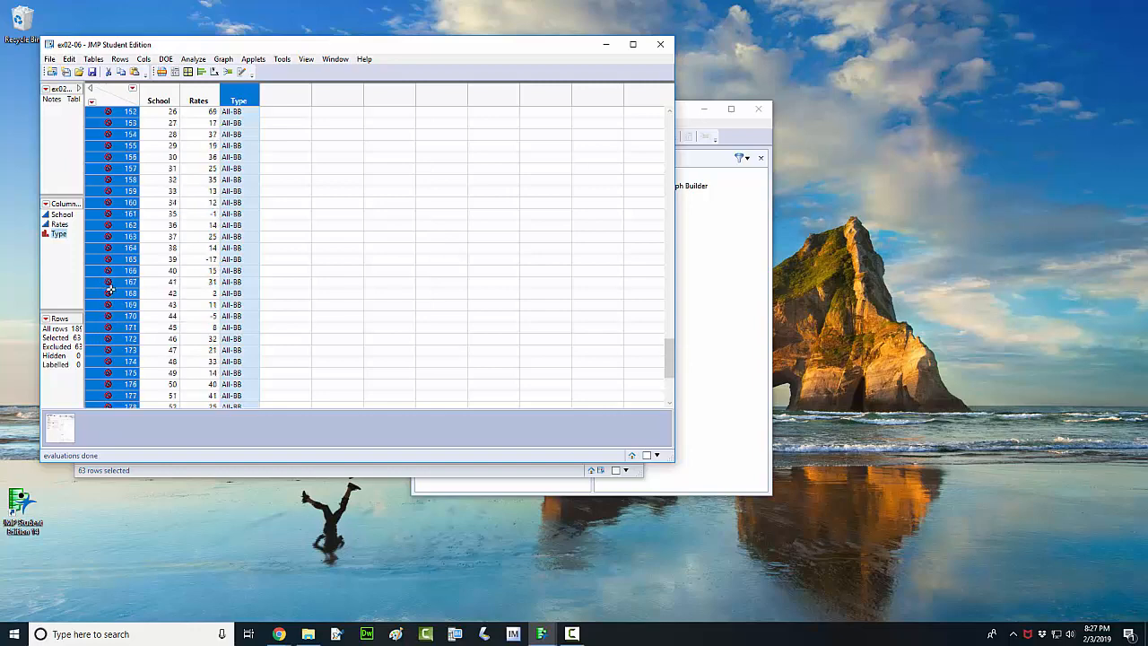
{"action": "scroll", "coordinate": [108, 287], "scroll_direction": "up", "scroll_amount": 12}
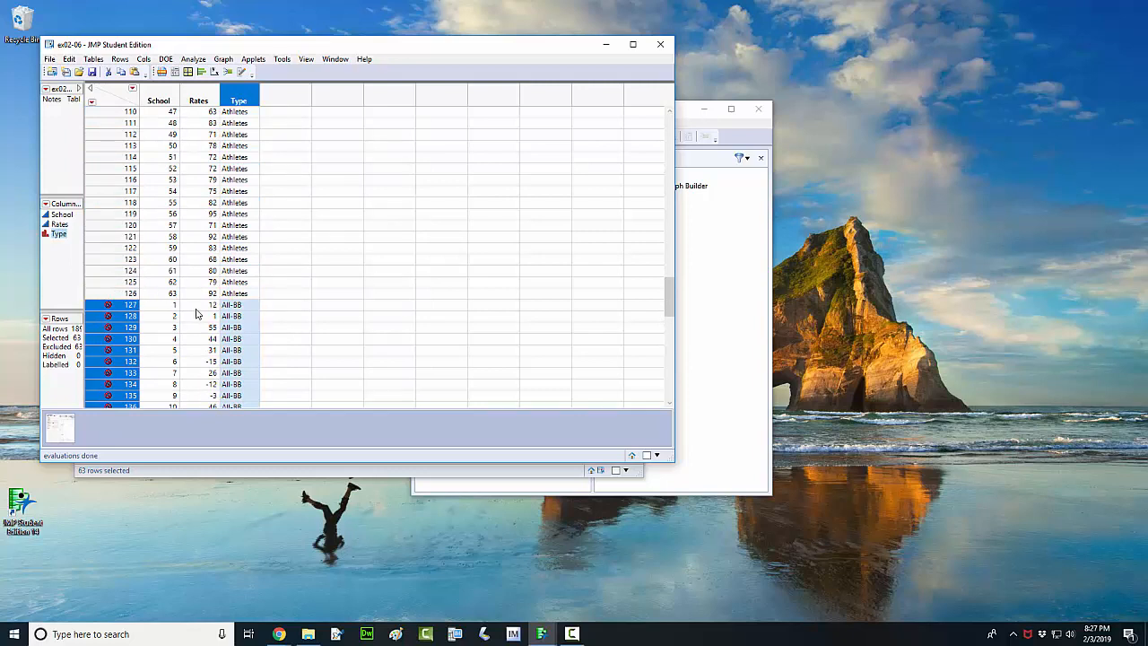
Step: Return to the Graph Builder window and reposition it so the data table's excluded rows stay visible beside it
{"action": "left_click", "coordinate": [689, 352]}
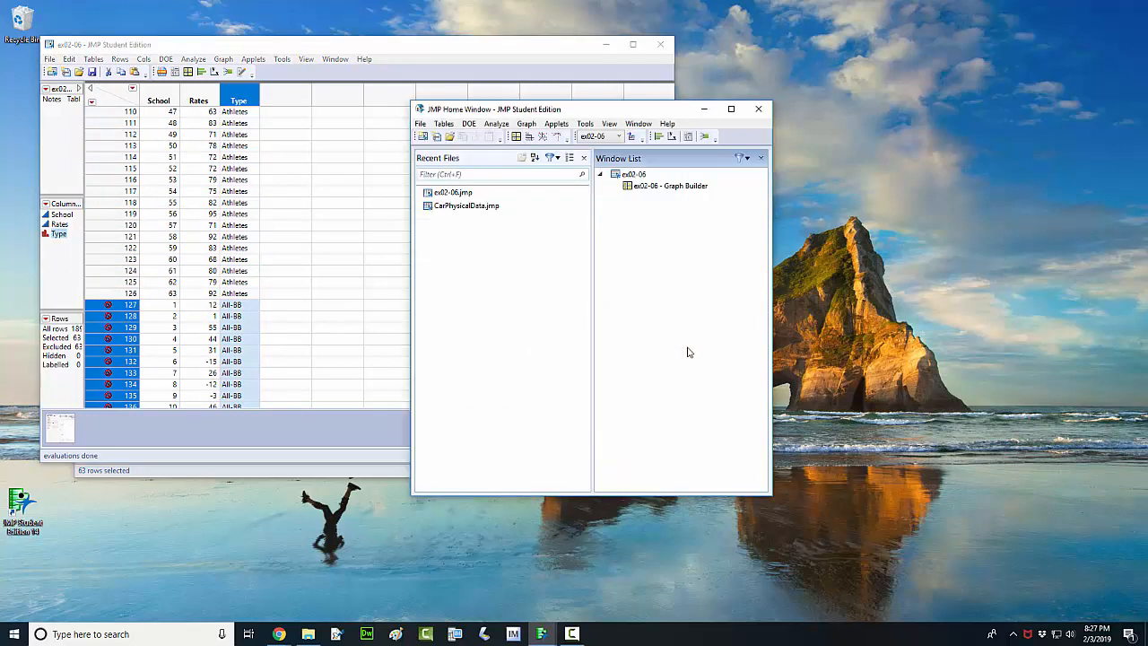
{"action": "left_click", "coordinate": [370, 478]}
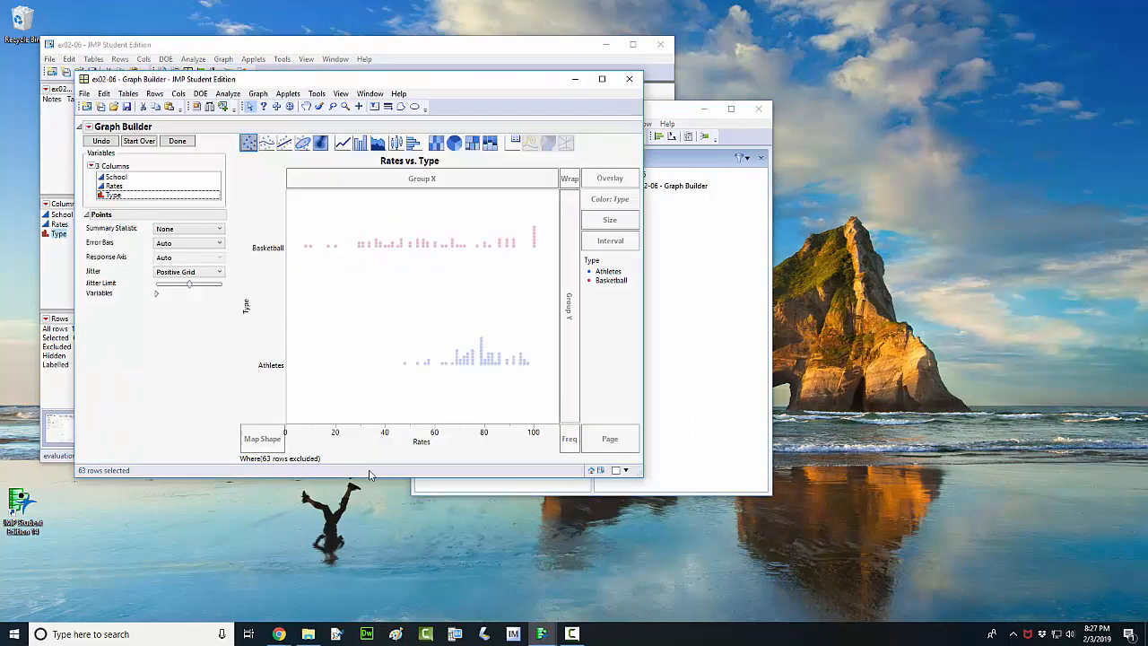
{"action": "left_click_drag", "start_coordinate": [489, 85], "coordinate": [642, 71]}
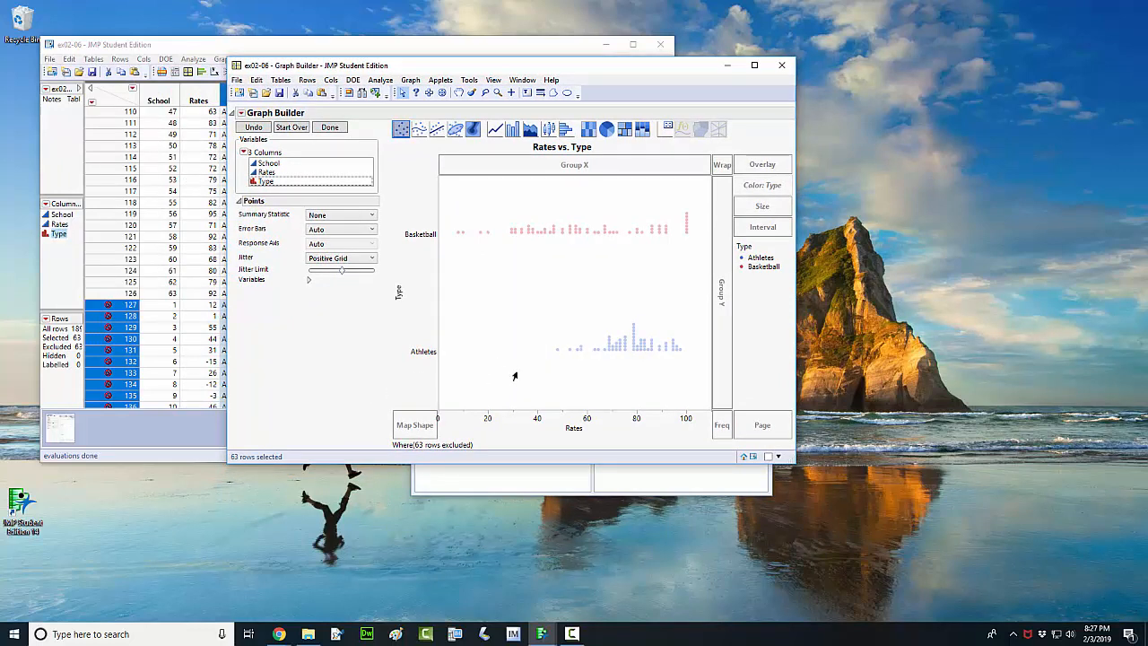
{"action": "left_click", "coordinate": [301, 365]}
{"action": "left_click", "coordinate": [238, 80]}
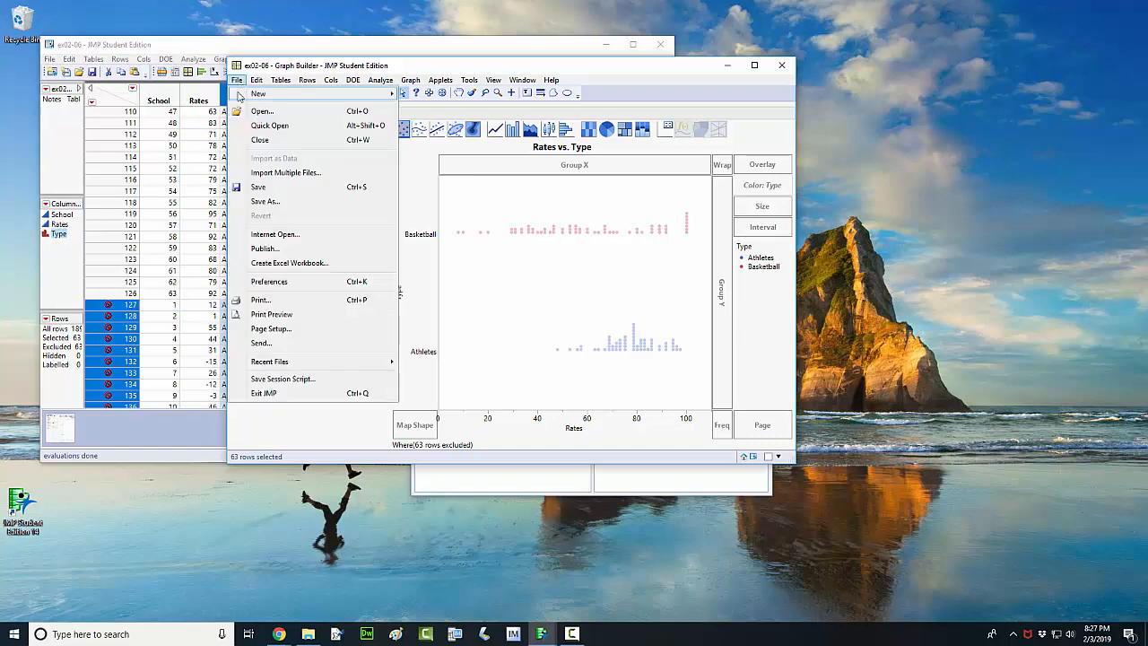
{"action": "left_click", "coordinate": [265, 201]}
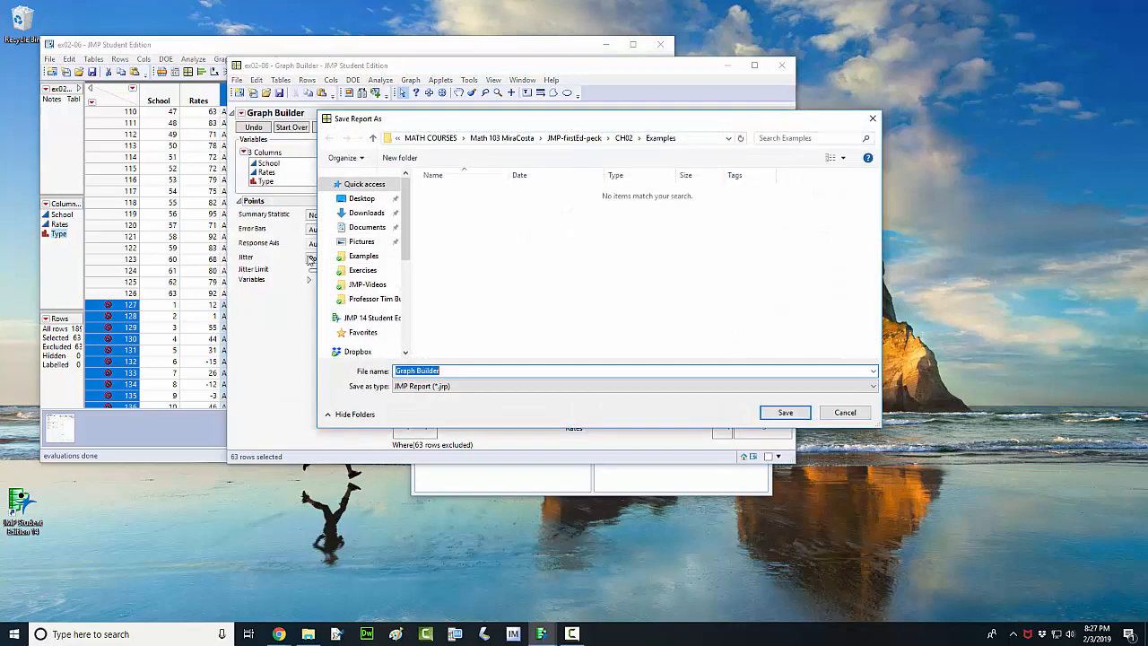
{"action": "left_click", "coordinate": [437, 386]}
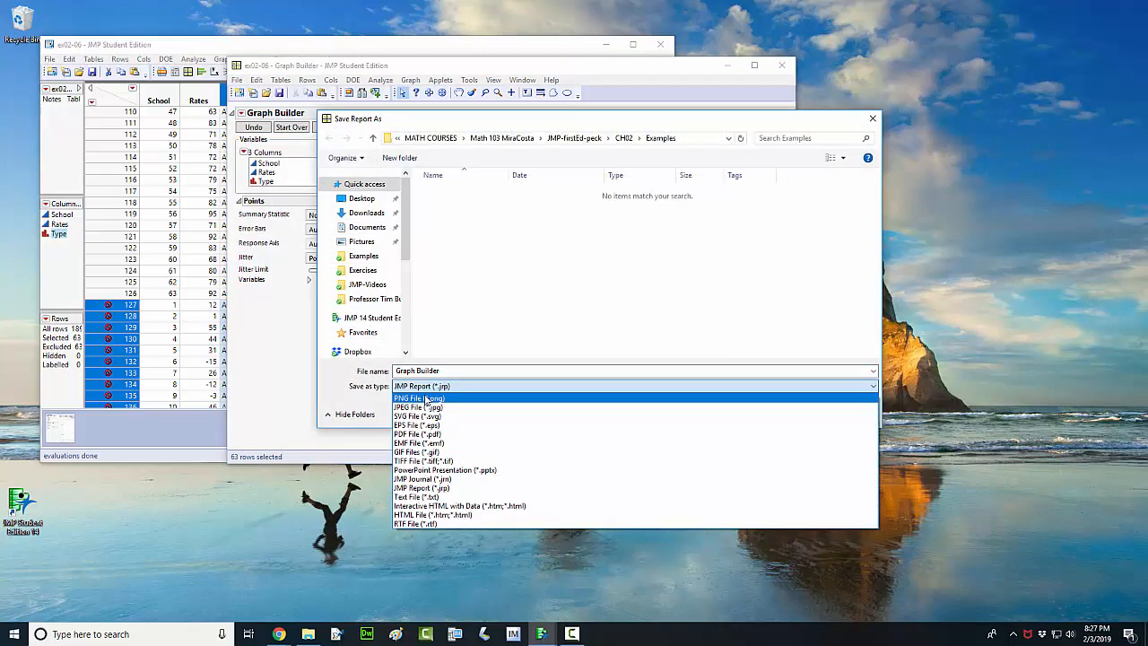
{"action": "left_click", "coordinate": [426, 399]}
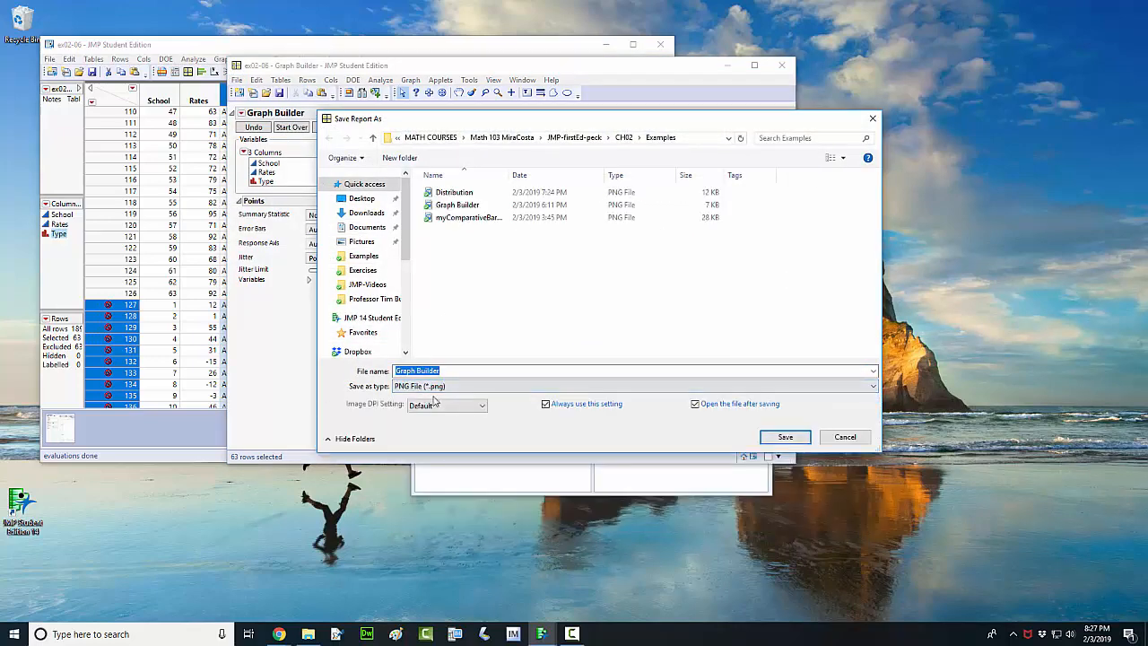
{"action": "left_click", "coordinate": [871, 124]}
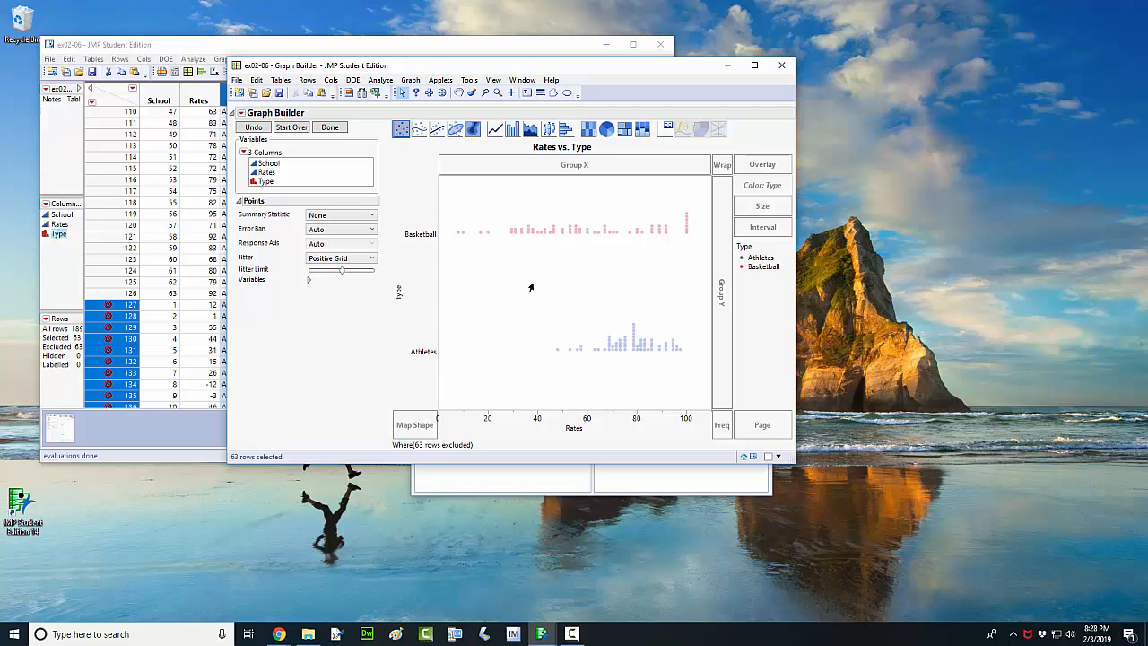
Step: Try displaying the rates as histograms, and return the graph to points with Positive Grid jitter
{"action": "mouse_move", "coordinate": [537, 244]}
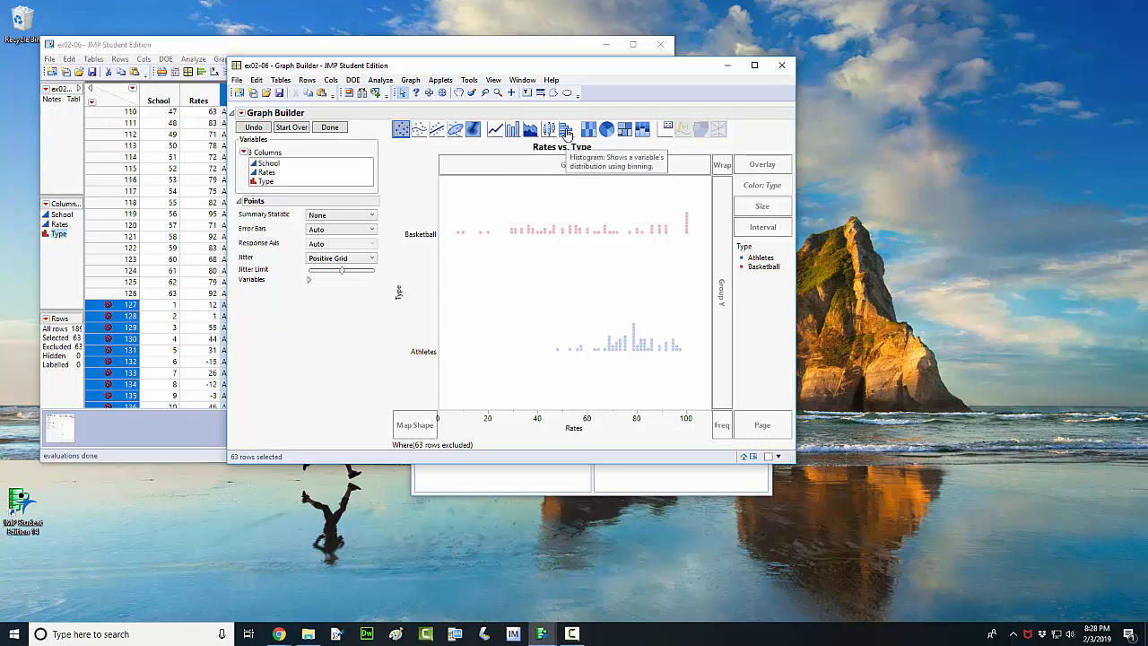
{"action": "left_click", "coordinate": [567, 131]}
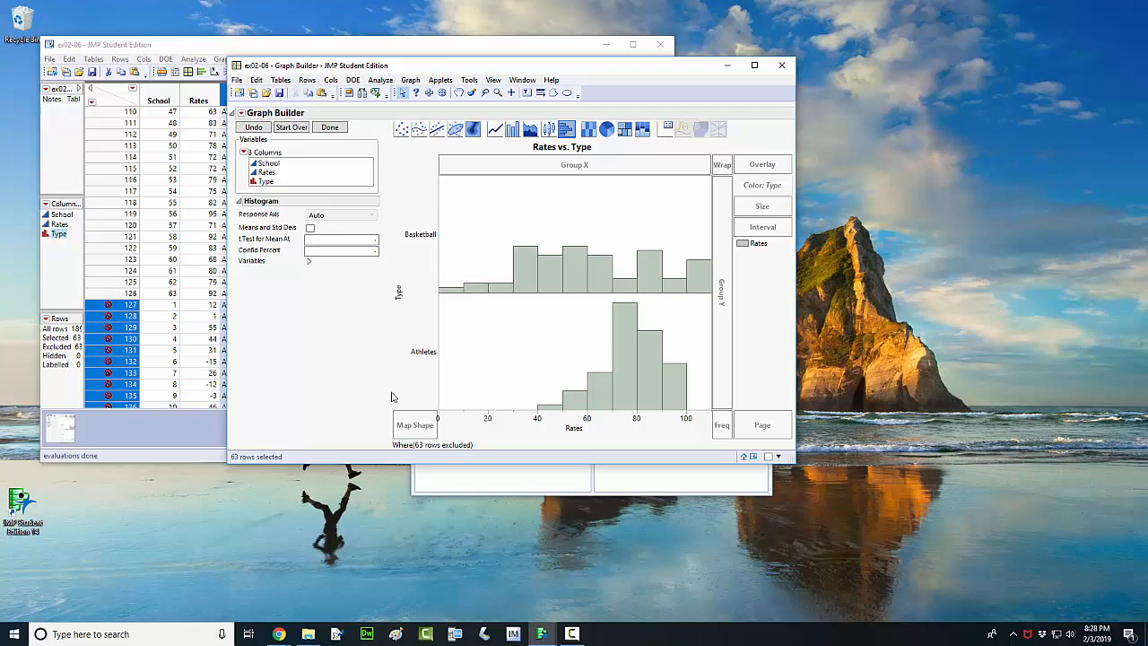
{"action": "left_click", "coordinate": [401, 131]}
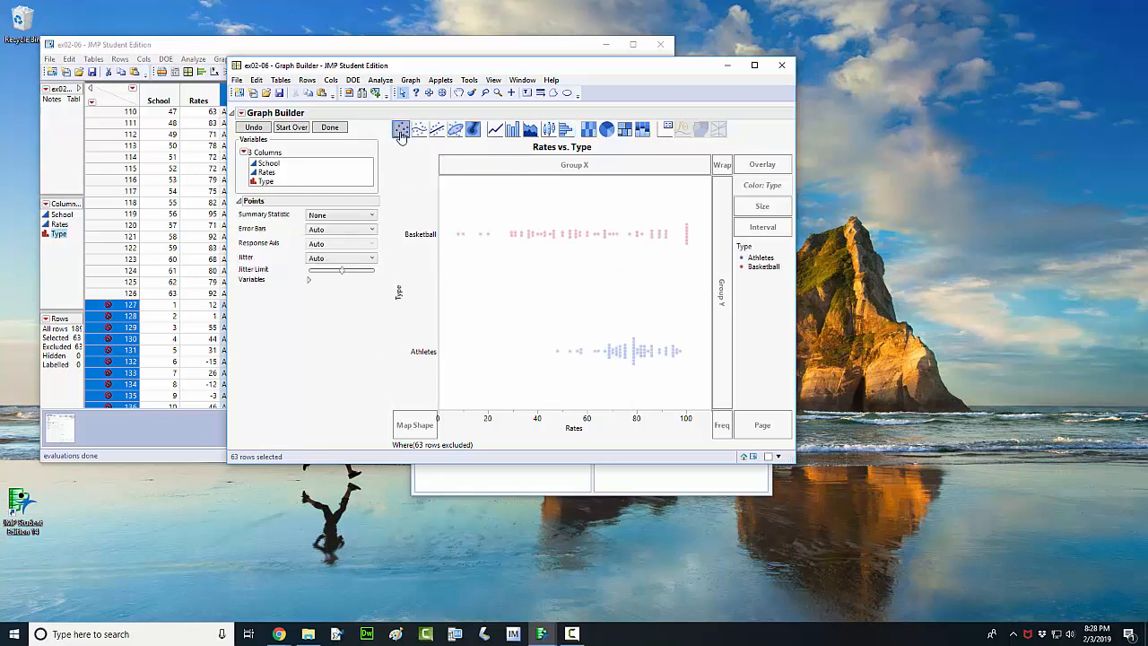
{"action": "left_click", "coordinate": [325, 257]}
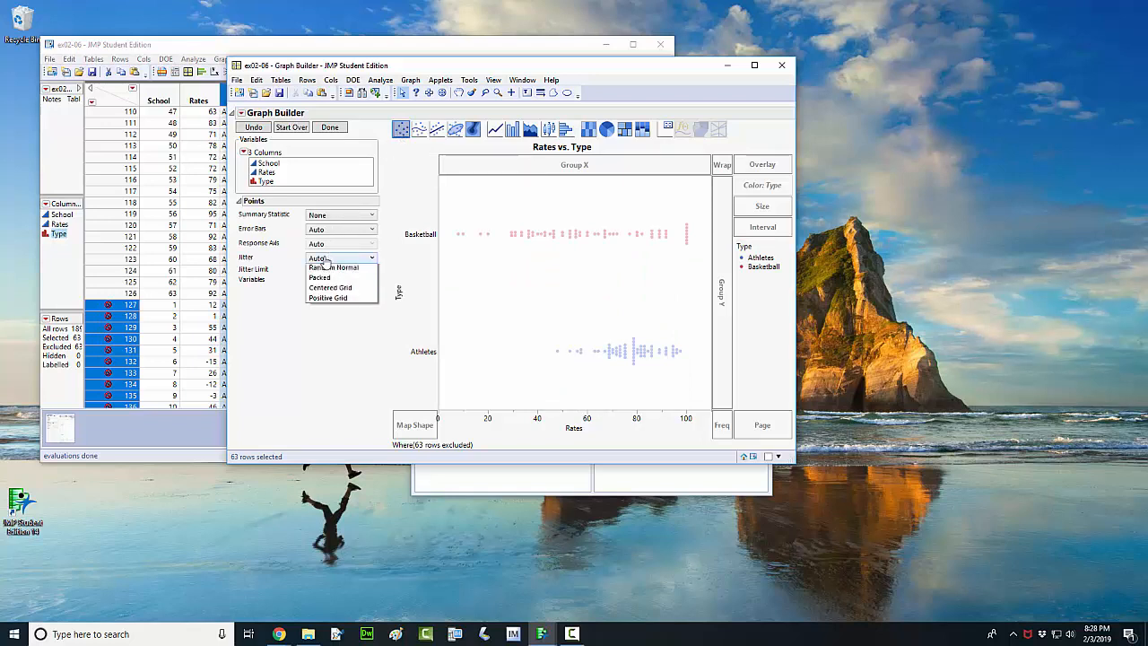
{"action": "left_click", "coordinate": [328, 330]}
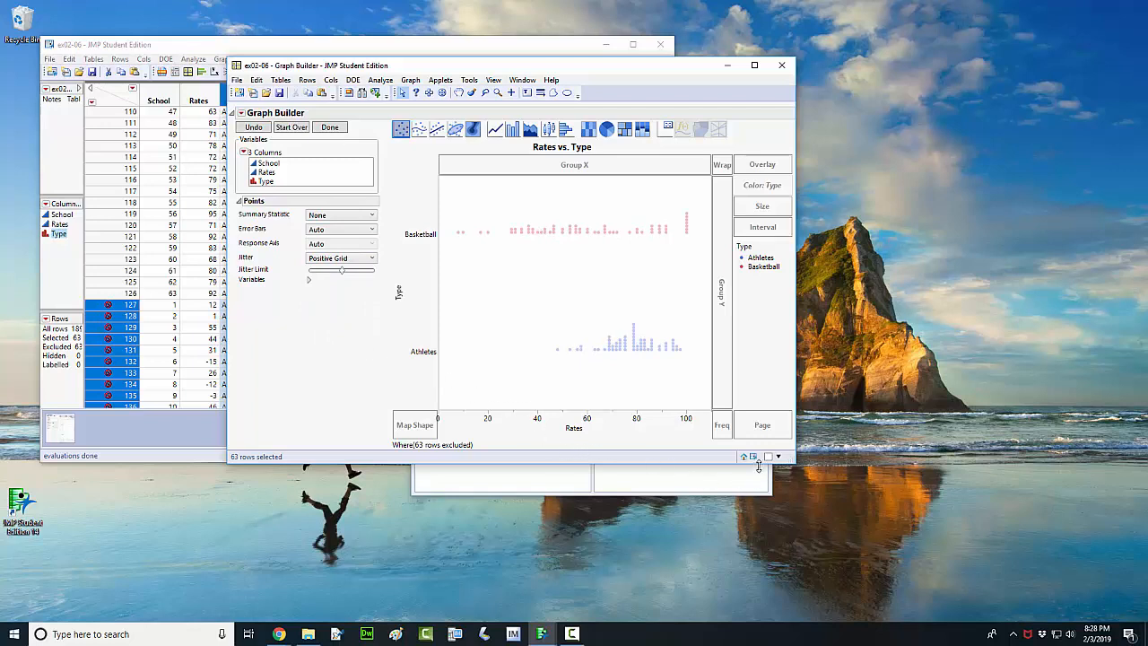
Step: Reduce the Graph Builder window's height and change the graph to histograms and finally to box plots
{"action": "left_click_drag", "start_coordinate": [759, 465], "coordinate": [799, 346]}
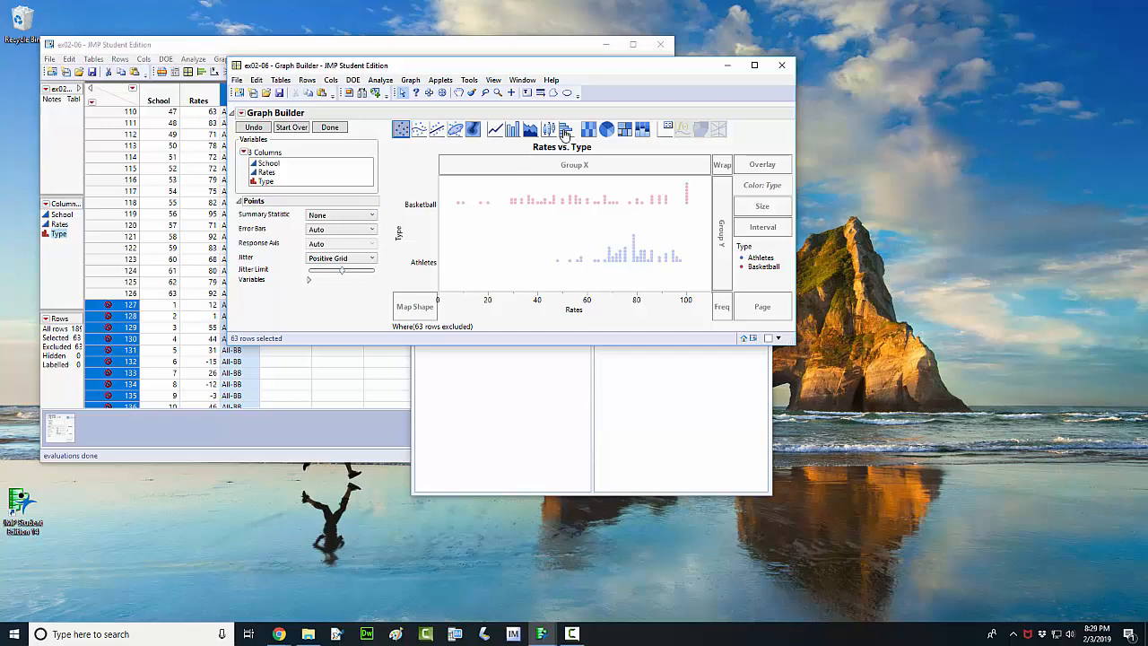
{"action": "left_click", "coordinate": [565, 132]}
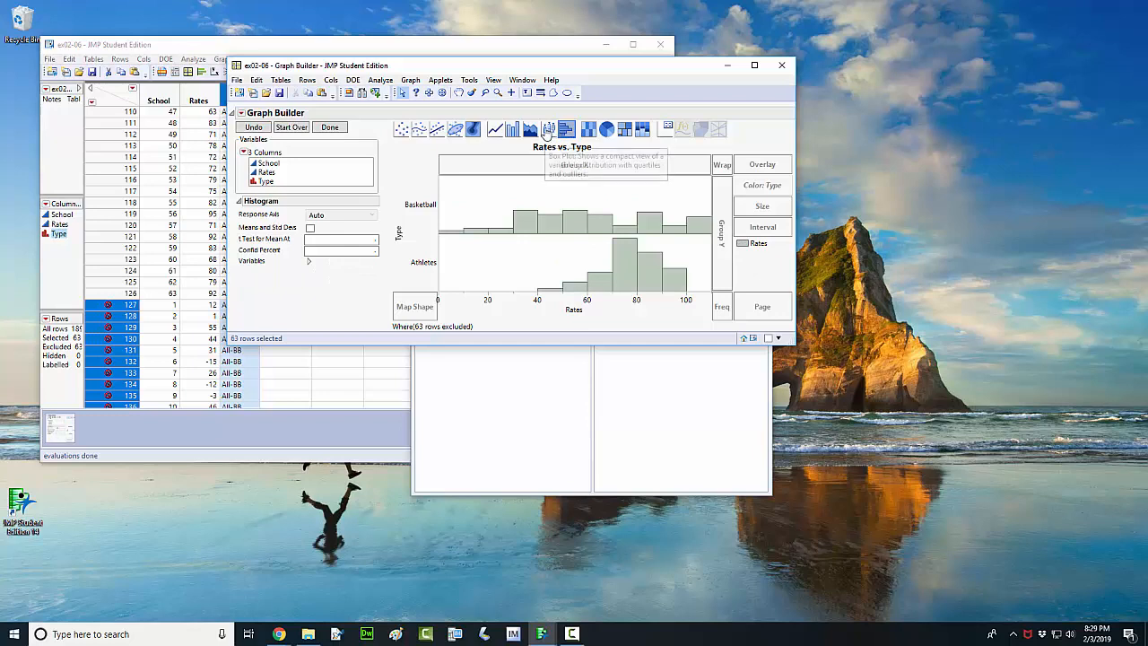
{"action": "left_click", "coordinate": [548, 131]}
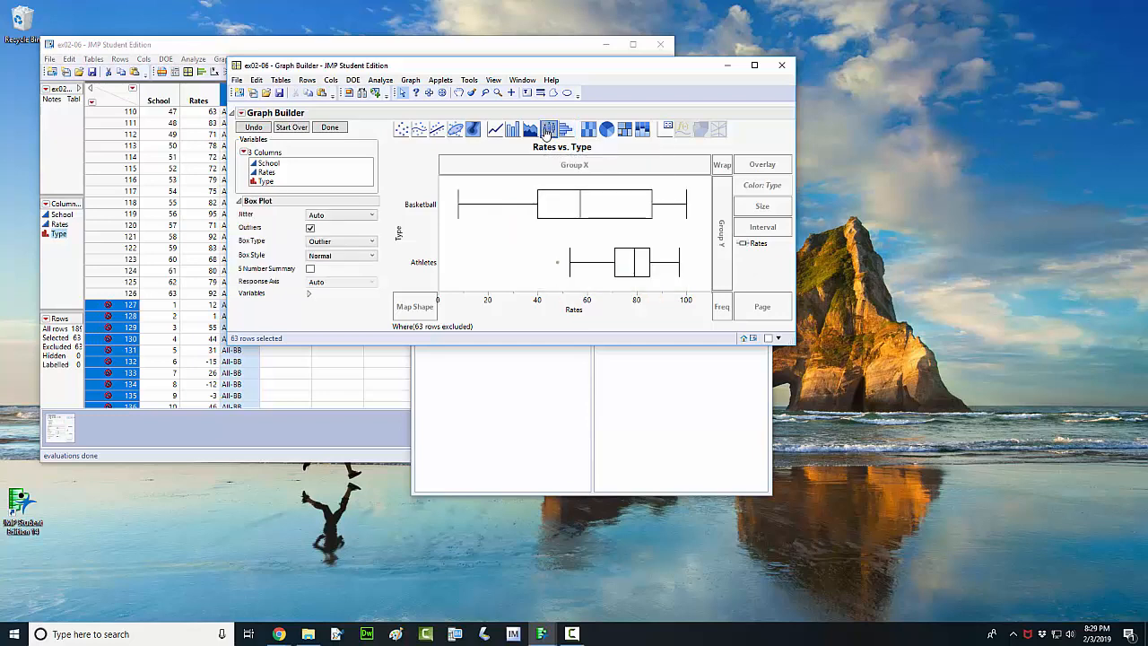